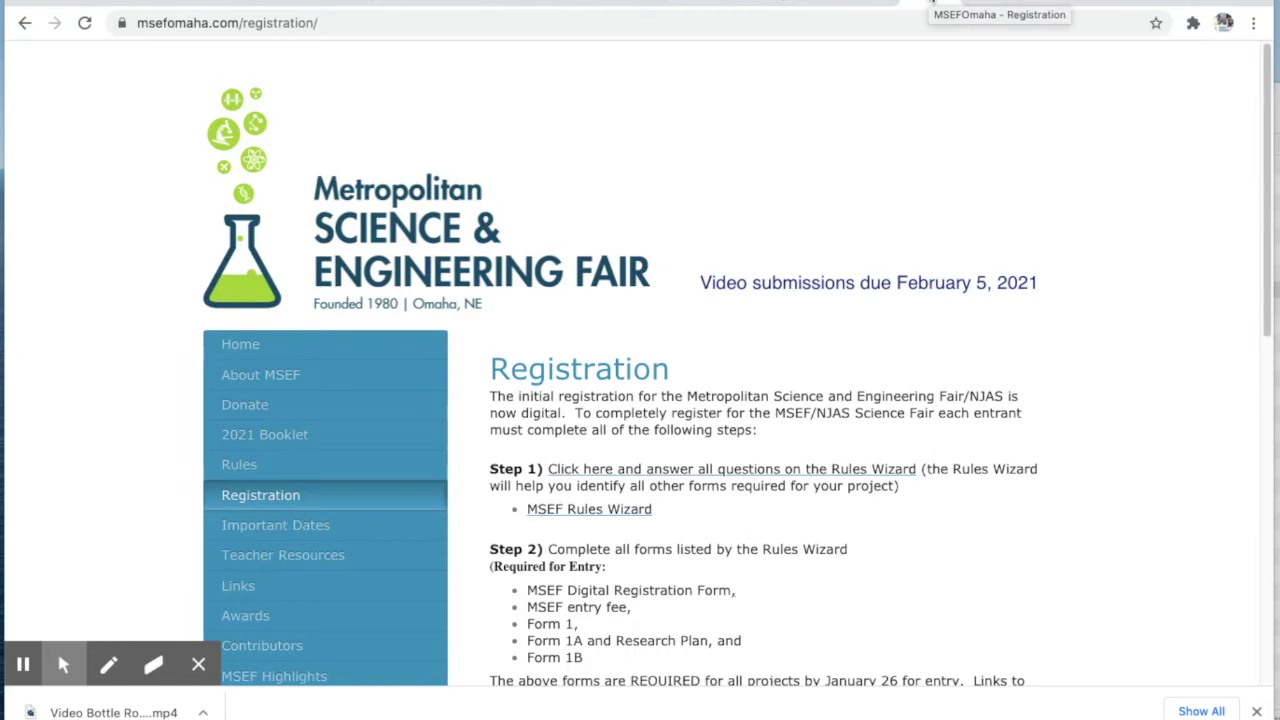
# Scroll to Step 2 on the MSEF Omaha site and open the MSEF Digital Registration Form link.
pyautogui.moveTo(1265, 135); pyautogui.dragTo(1268, 288)
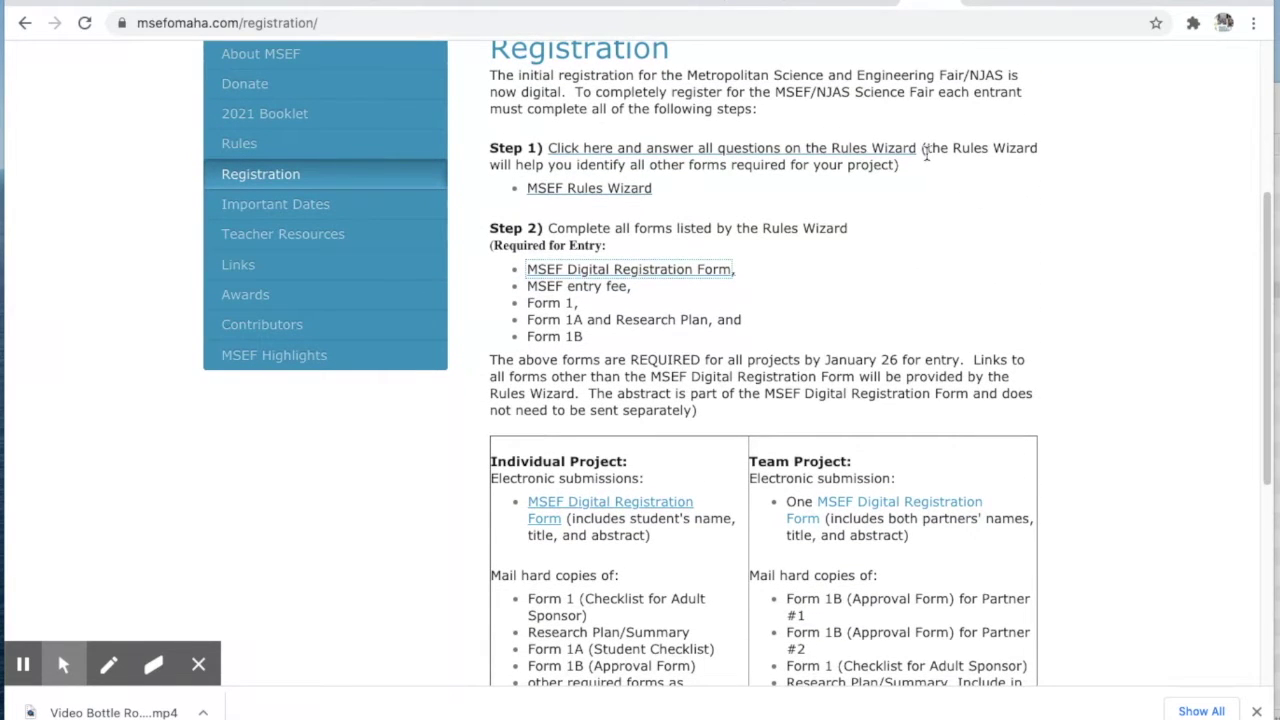
pyautogui.click(1268, 209)
pyautogui.moveTo(1268, 209); pyautogui.dragTo(1266, 257)
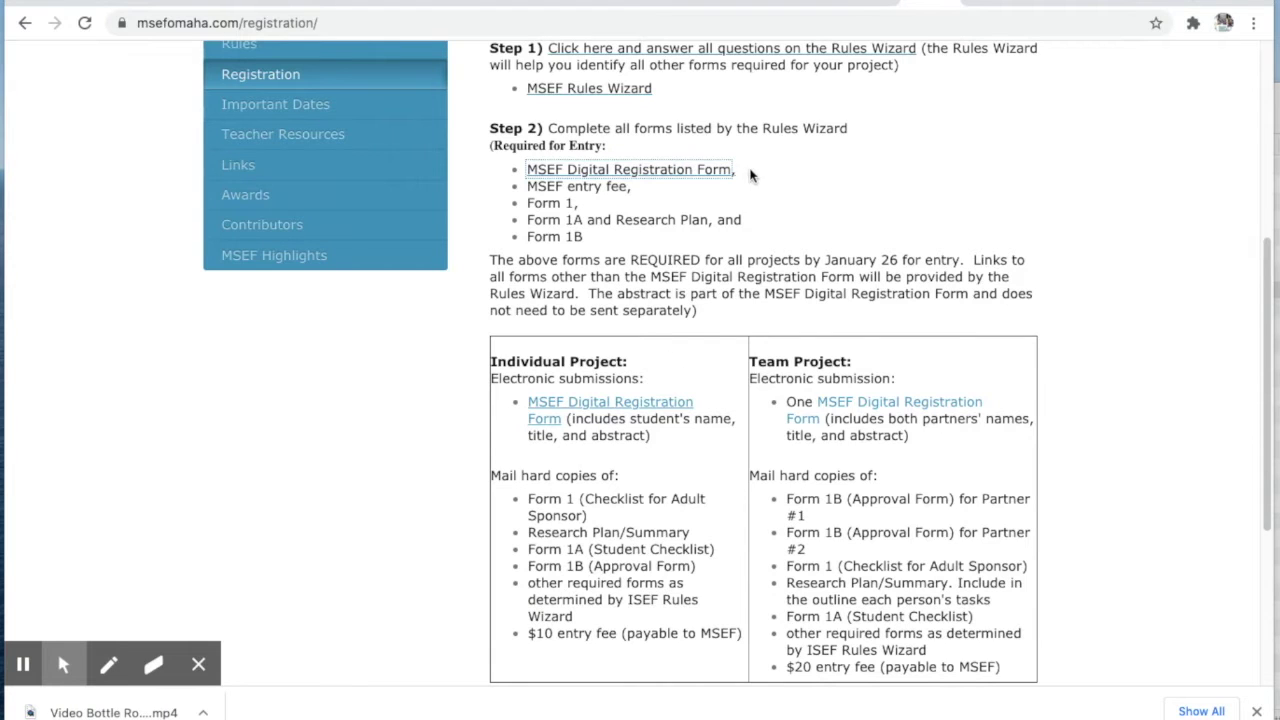
pyautogui.click(693, 172)
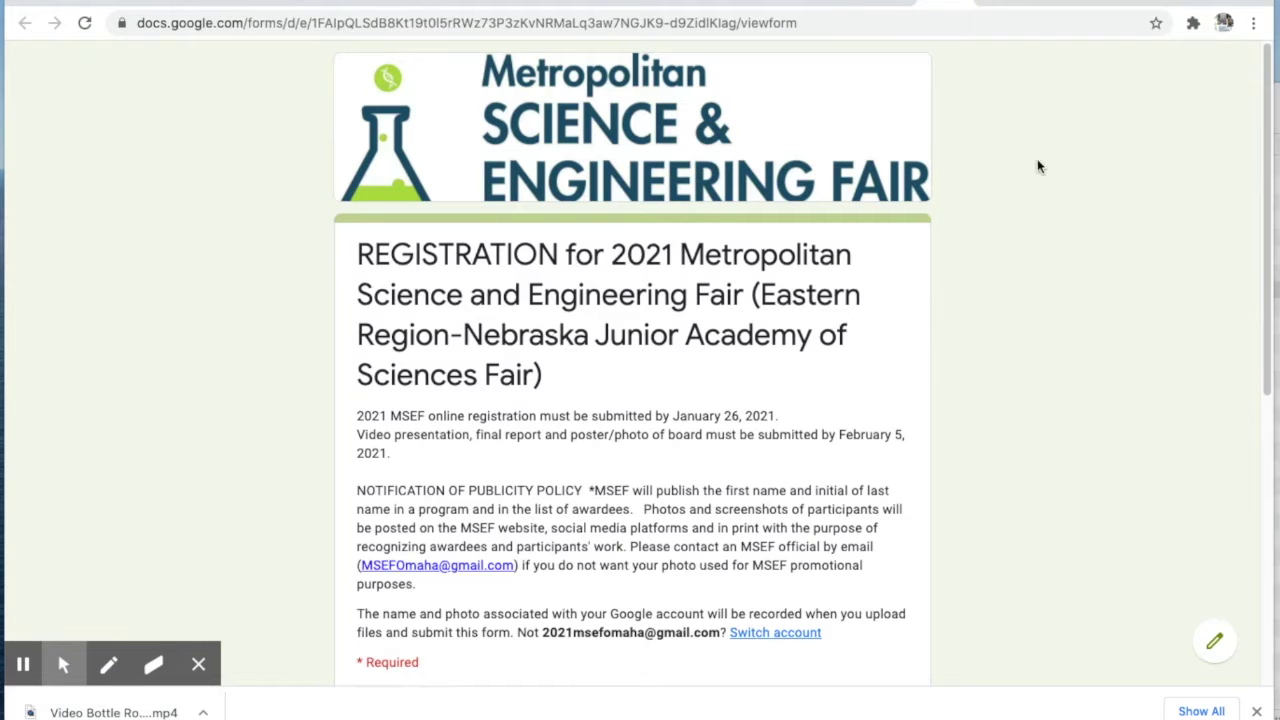
# Enter the student's full name, choose Individual as project type, and advance to the Registration page.
pyautogui.moveTo(1266, 96); pyautogui.dragTo(1269, 314)
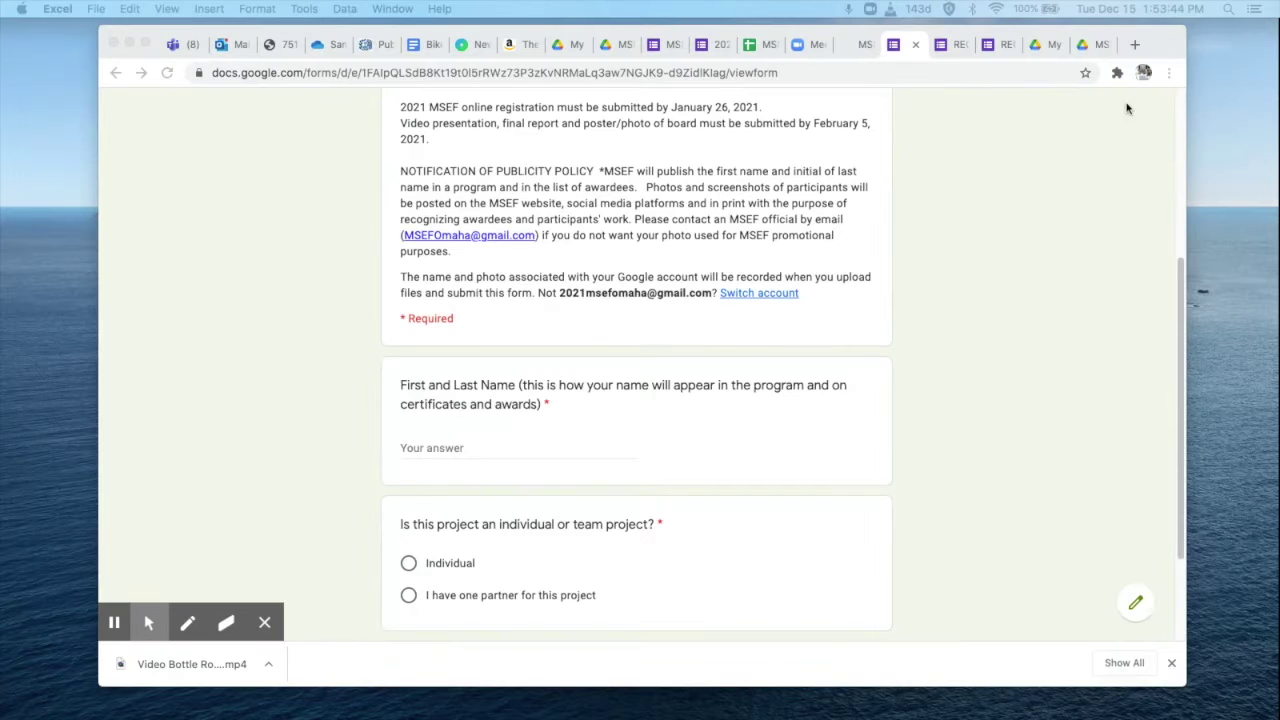
pyautogui.click(432, 454)
pyautogui.click(424, 448)
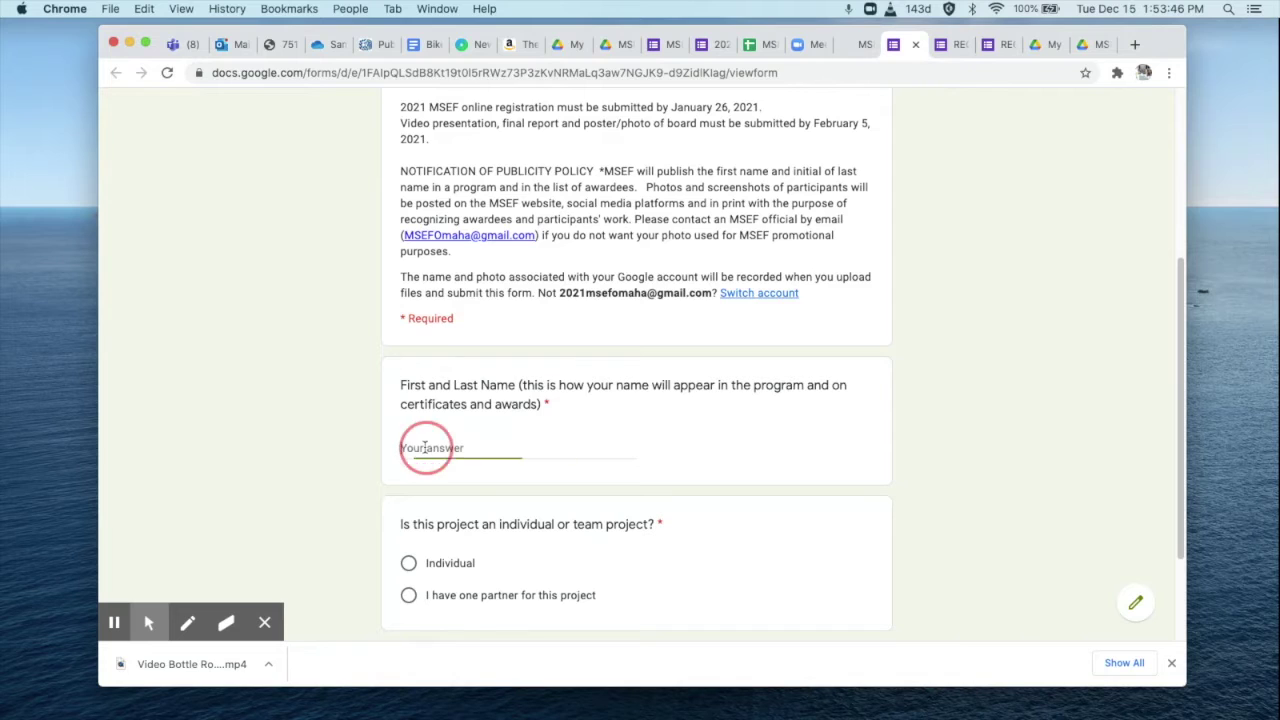
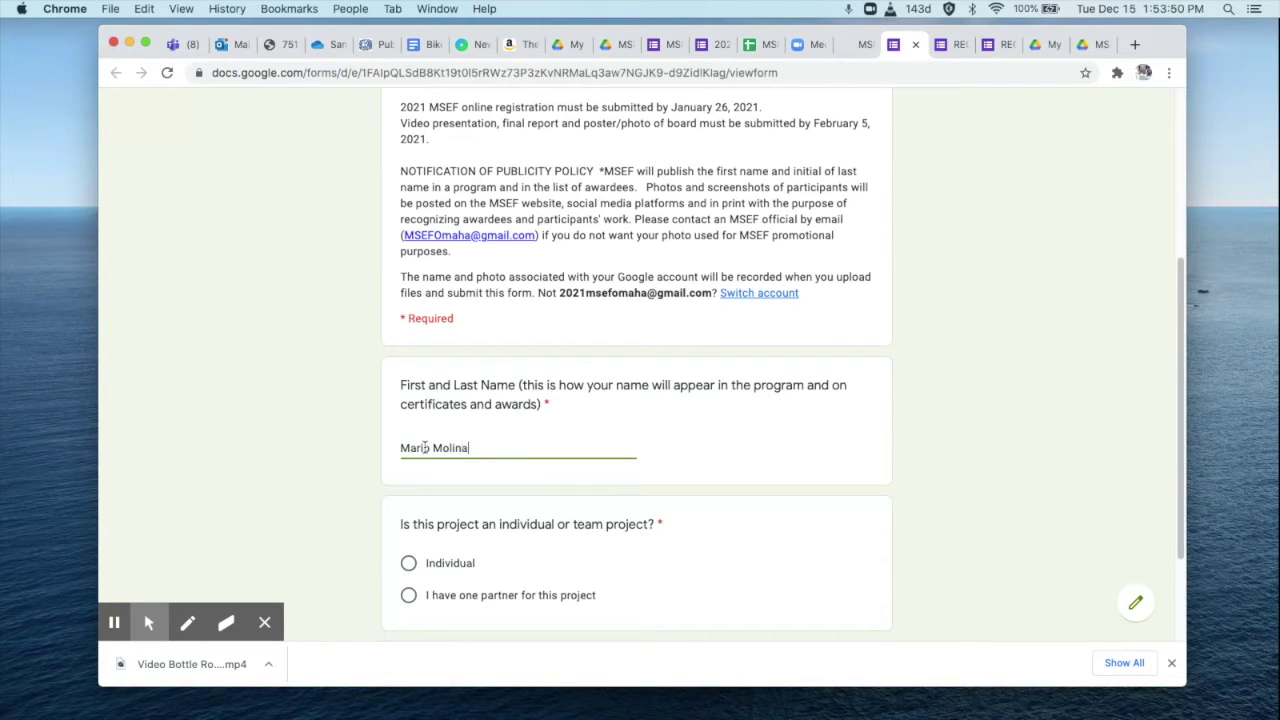
pyautogui.click(409, 565)
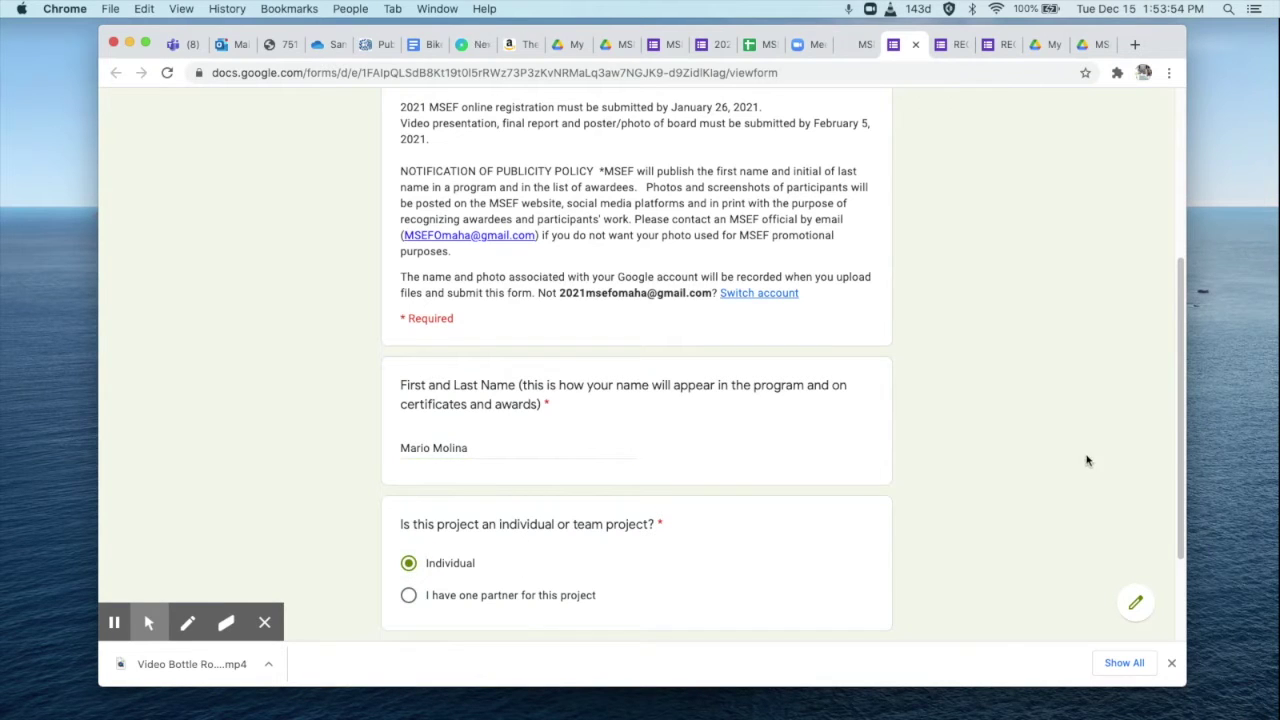
pyautogui.moveTo(1177, 372); pyautogui.dragTo(1178, 484)
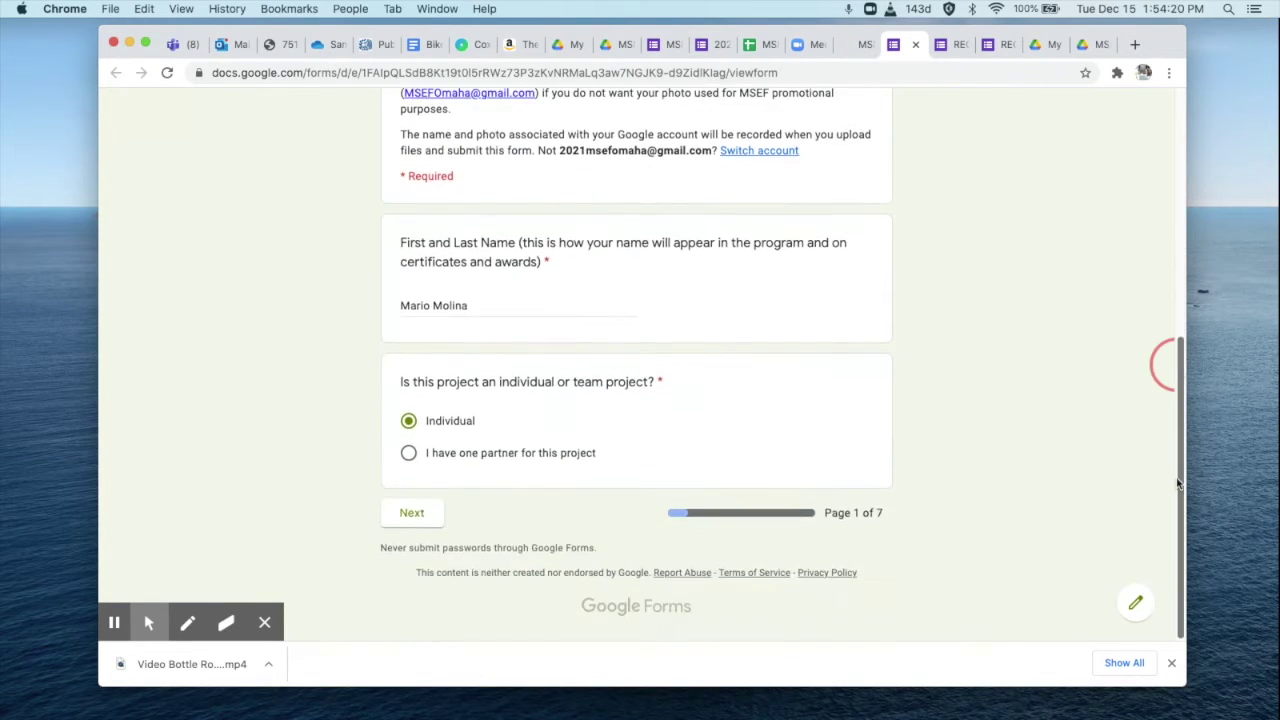
pyautogui.click(419, 514)
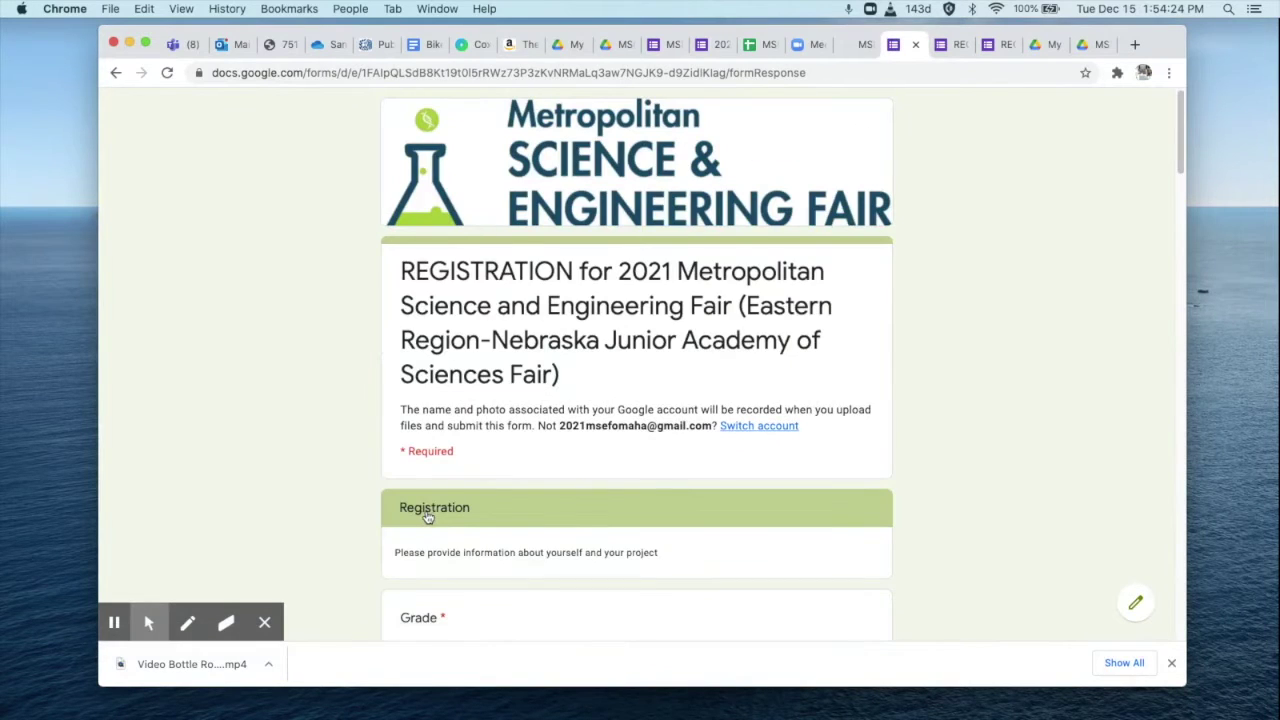
# Choose Grade 6, Junior Division and enter a pronunciation clue for the student's name.
pyautogui.moveTo(1170, 144); pyautogui.dragTo(757, 203)
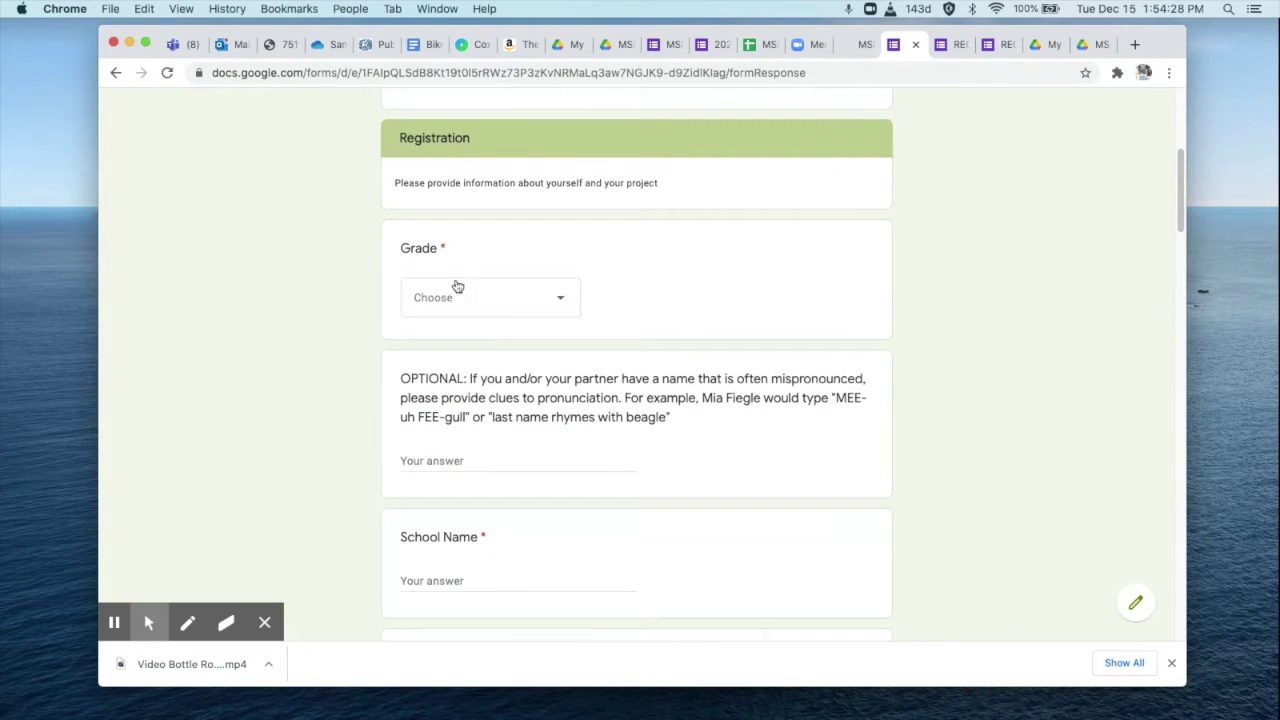
pyautogui.click(562, 302)
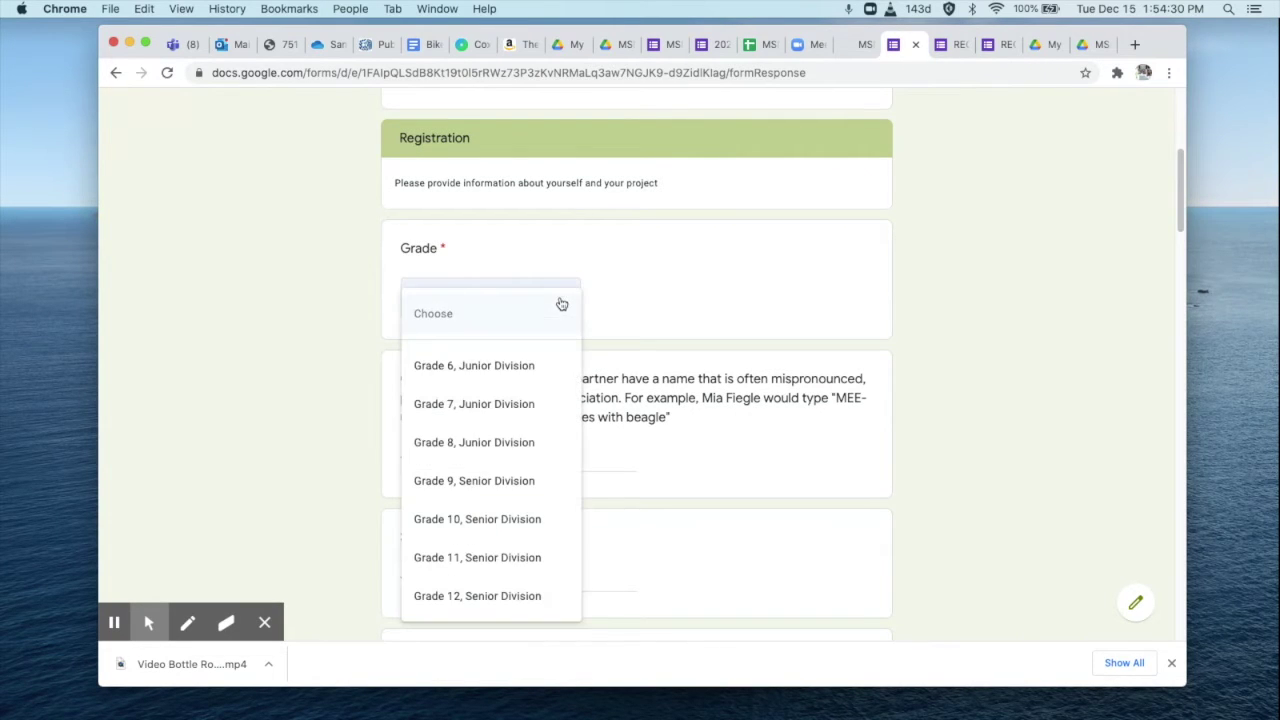
pyautogui.click(508, 365)
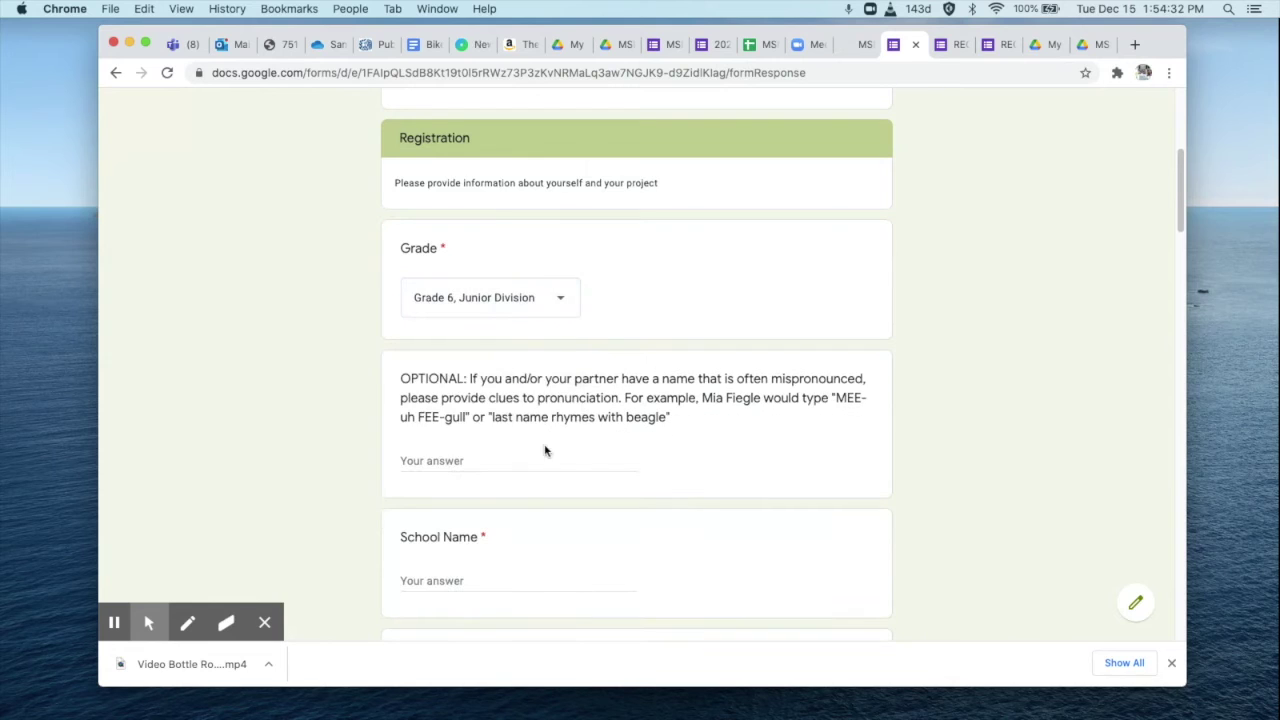
pyautogui.click(467, 460)
pyautogui.write('MO-lee-na')
# Fill in school name 'Rosalind Franklin Middle School', the school address and zip code.
pyautogui.click(447, 581)
pyautogui.write('Ro')
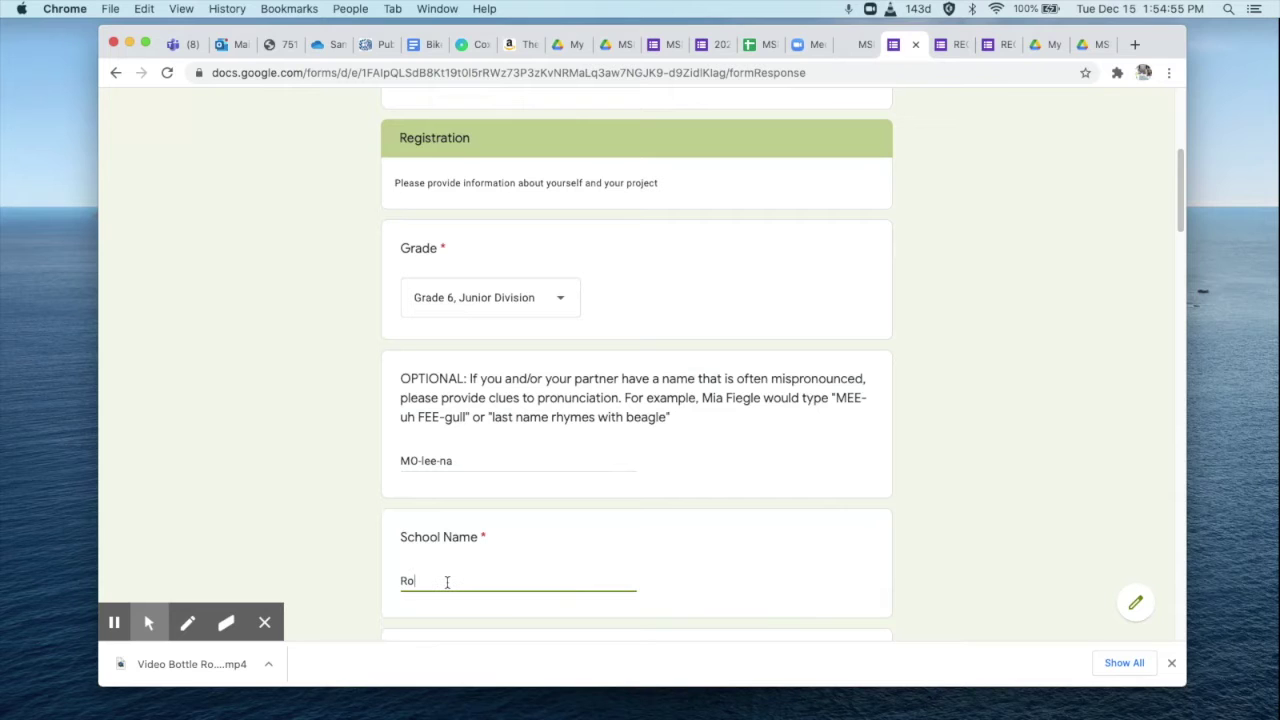
pyautogui.write('salind Franklin Middle School')
pyautogui.moveTo(1179, 155); pyautogui.dragTo(1180, 222)
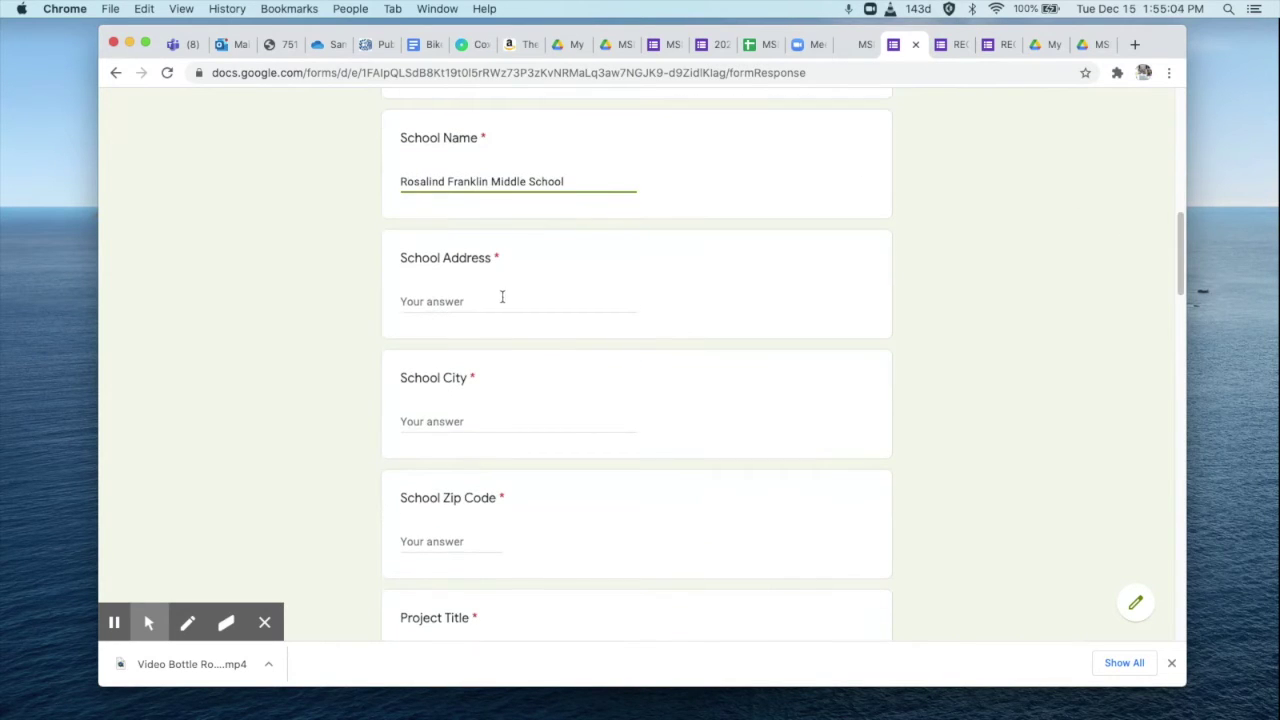
pyautogui.click(493, 300)
pyautogui.write('321')
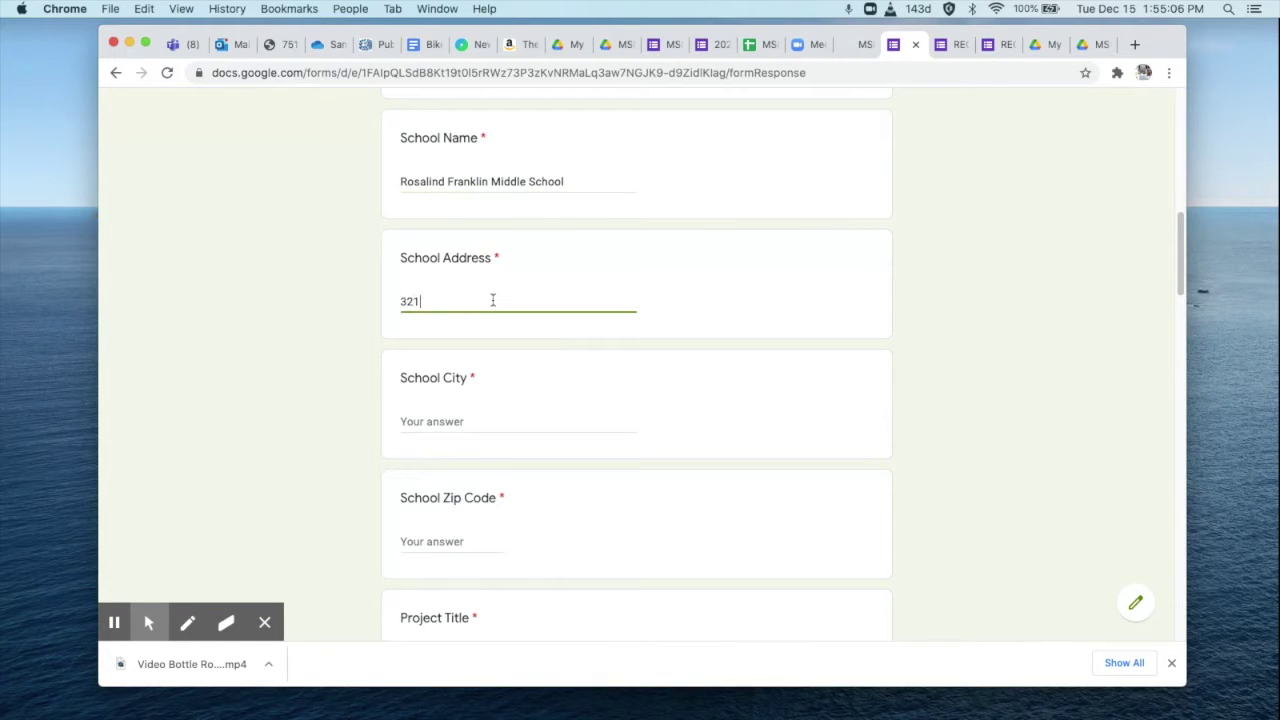
pyautogui.write('lvd')
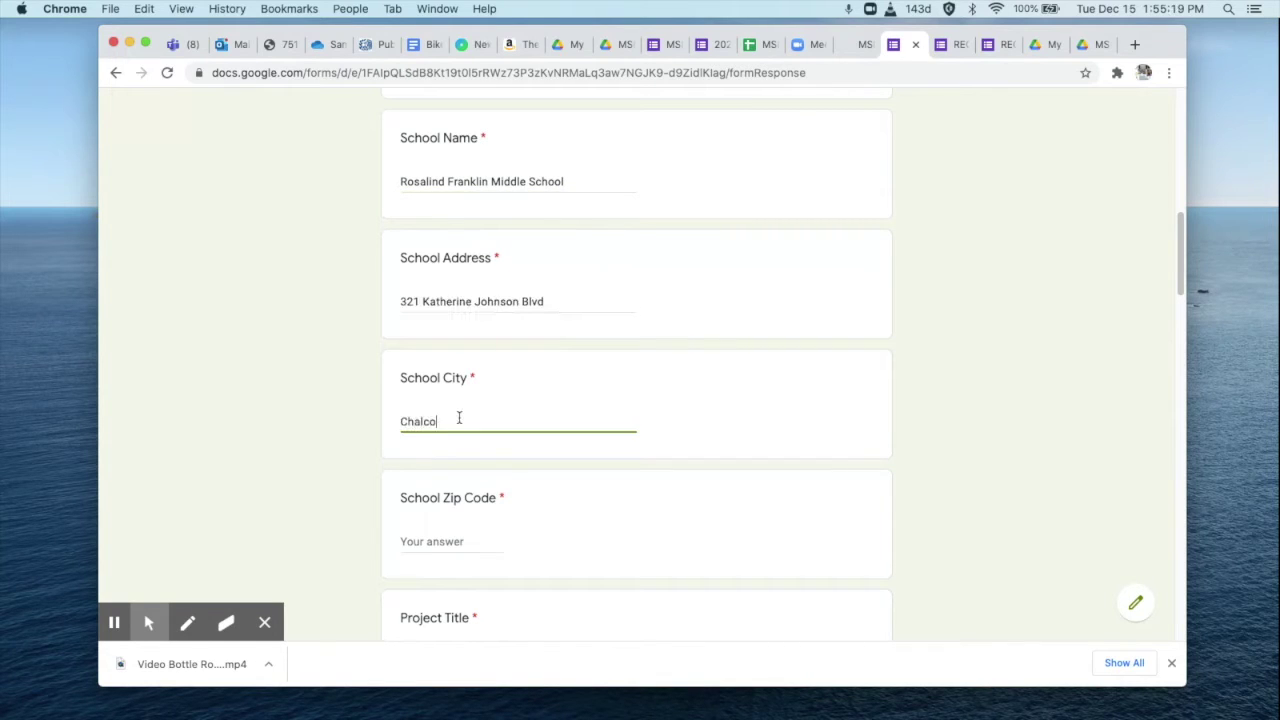
pyautogui.click(434, 543)
pyautogui.write('68138')
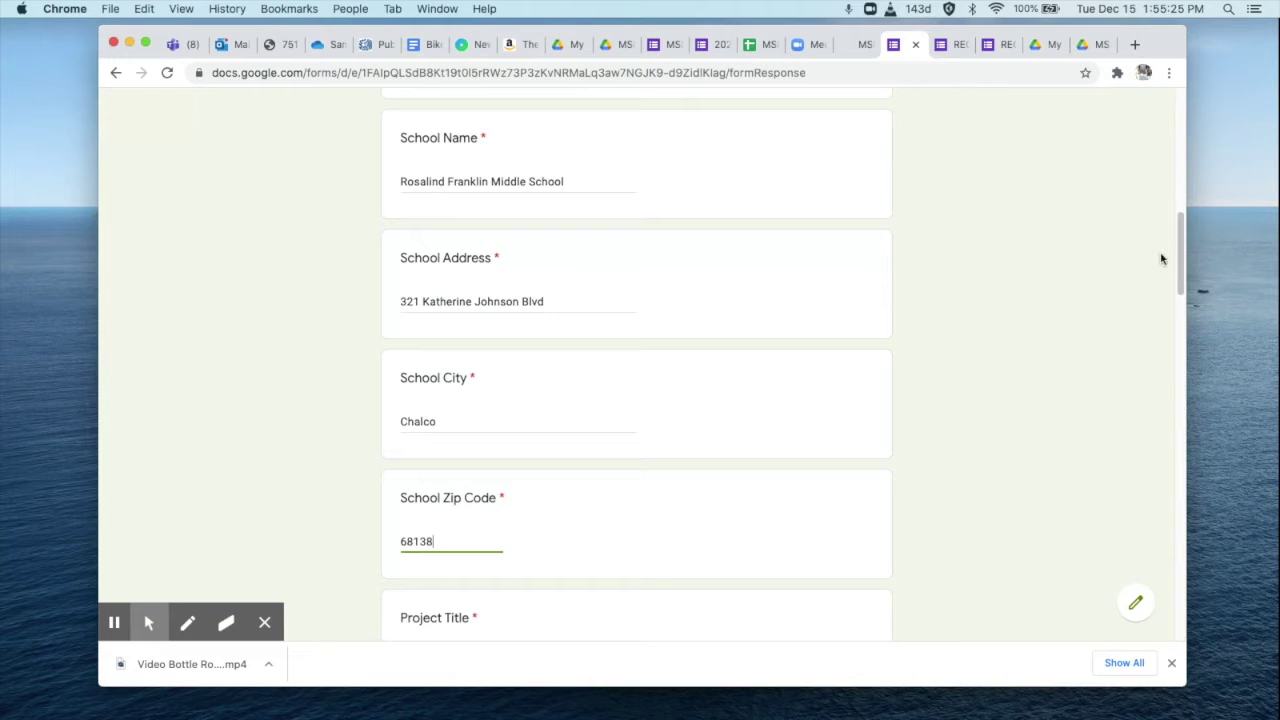
pyautogui.moveTo(1179, 258); pyautogui.dragTo(1179, 306)
# Enter the project title 'The Ozone Zone' and pick Chemistry as the first category.
pyautogui.click(422, 338)
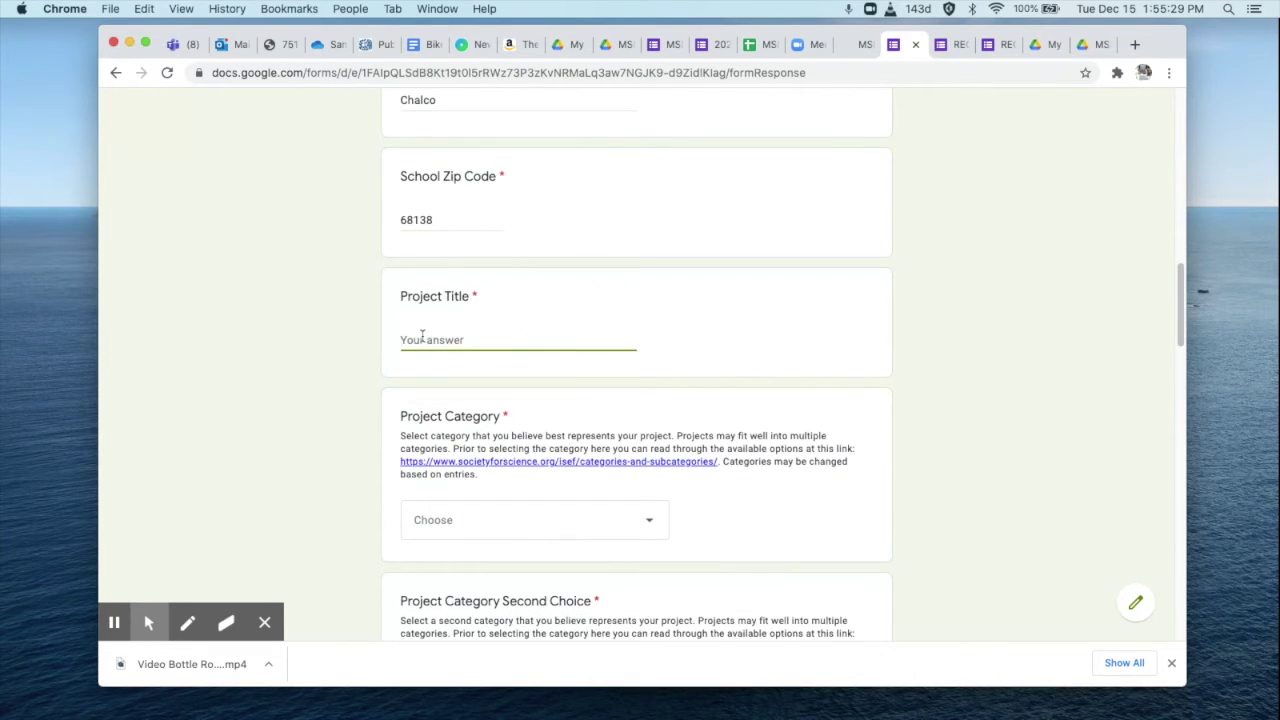
pyautogui.write('The Ozone Zone')
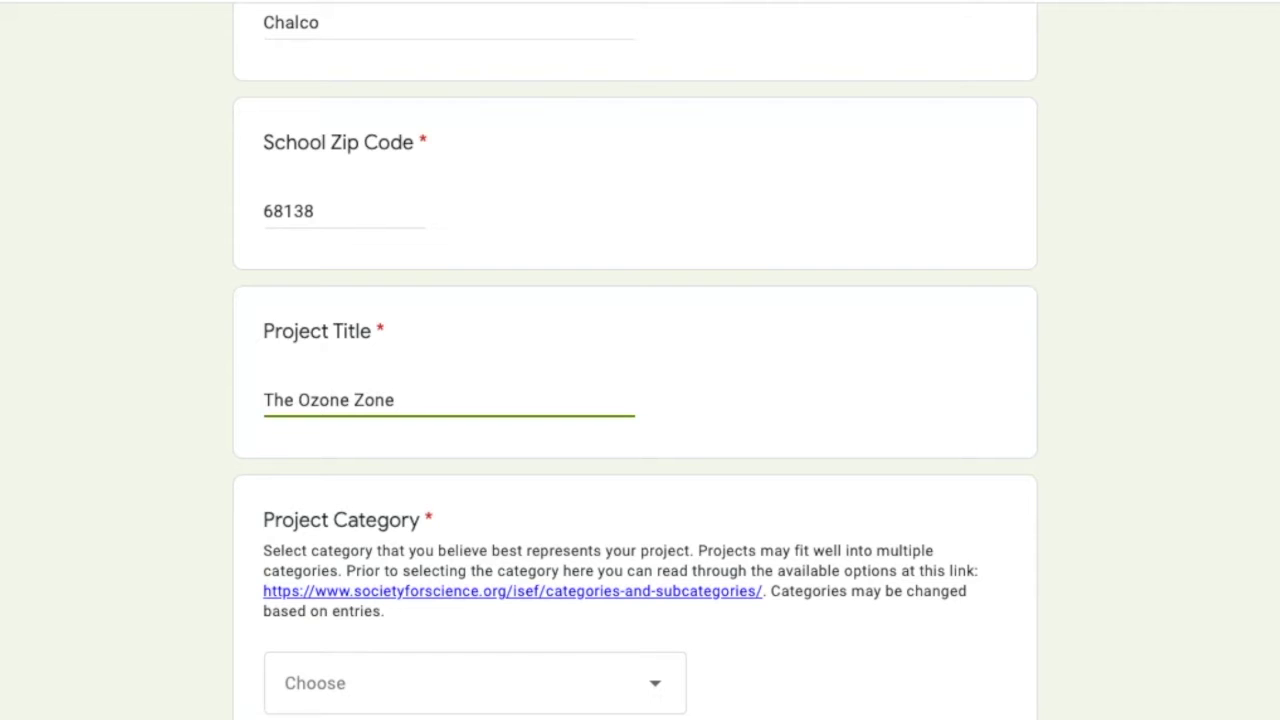
pyautogui.scroll(-3, 635, 400)
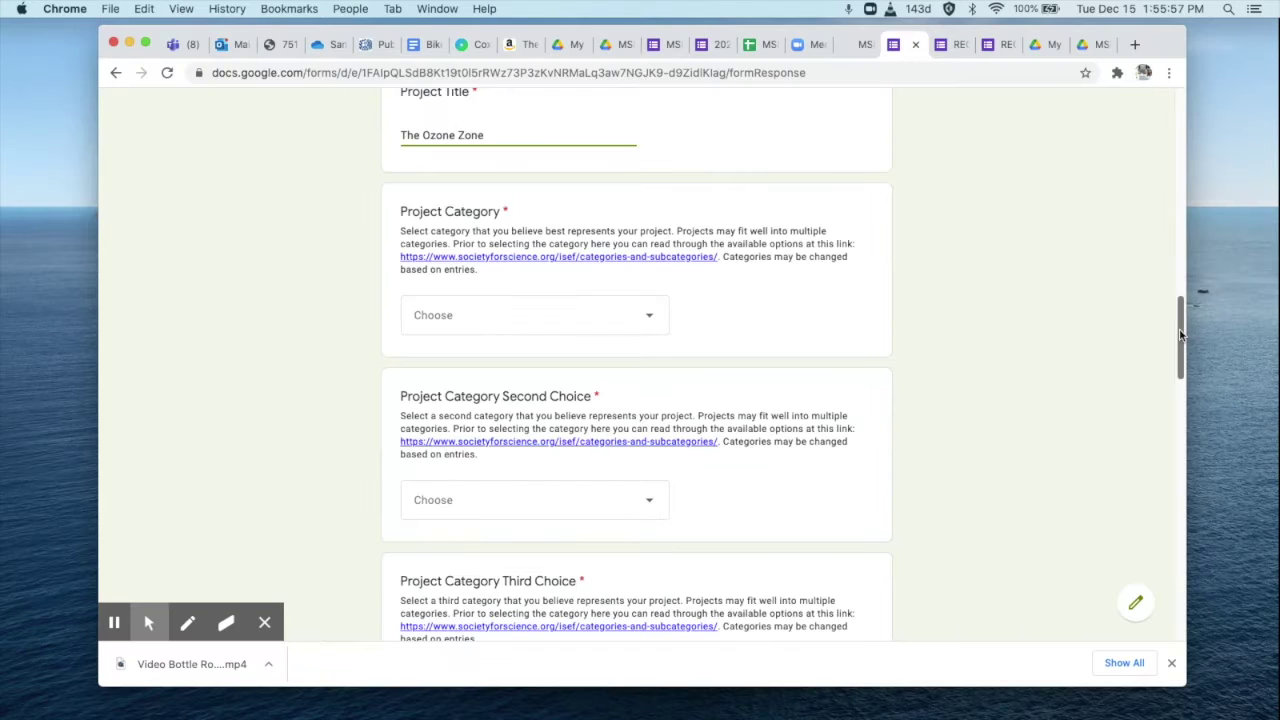
pyautogui.click(662, 366)
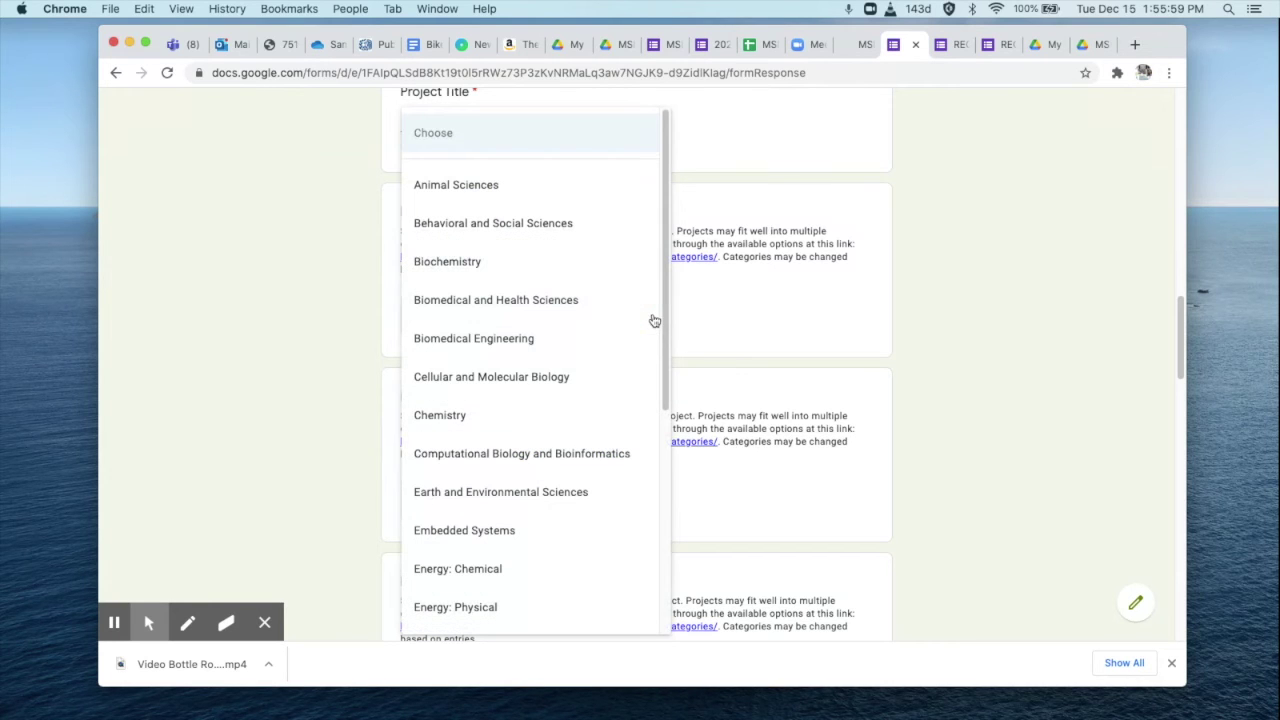
pyautogui.click(491, 416)
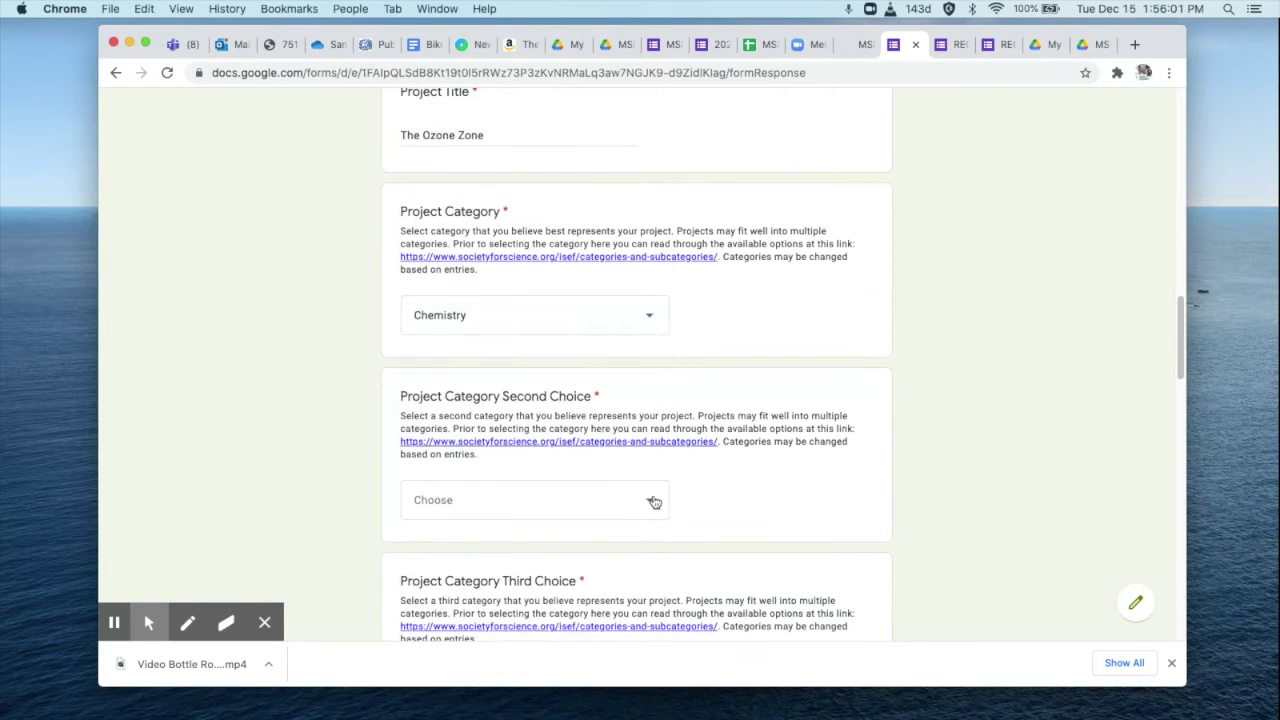
# Pick Earth and Environmental Sciences as second choice and Energy: Chemical as third.
pyautogui.click(652, 503)
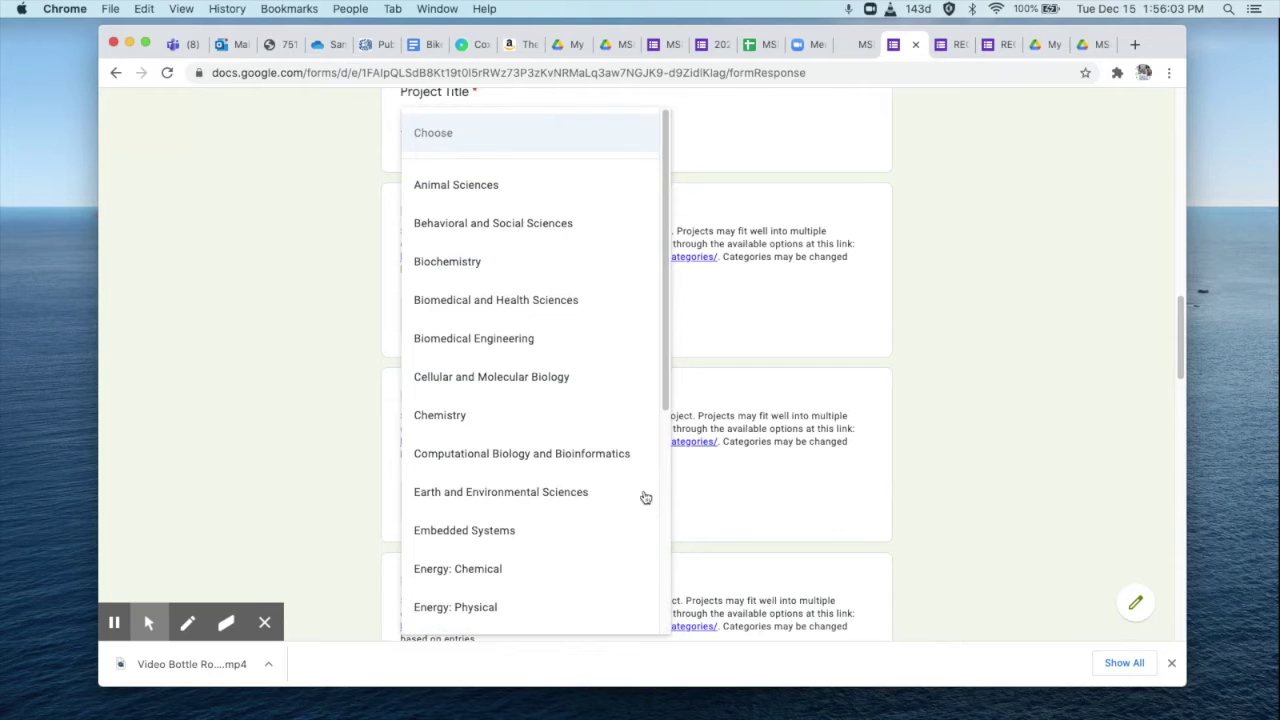
pyautogui.click(586, 492)
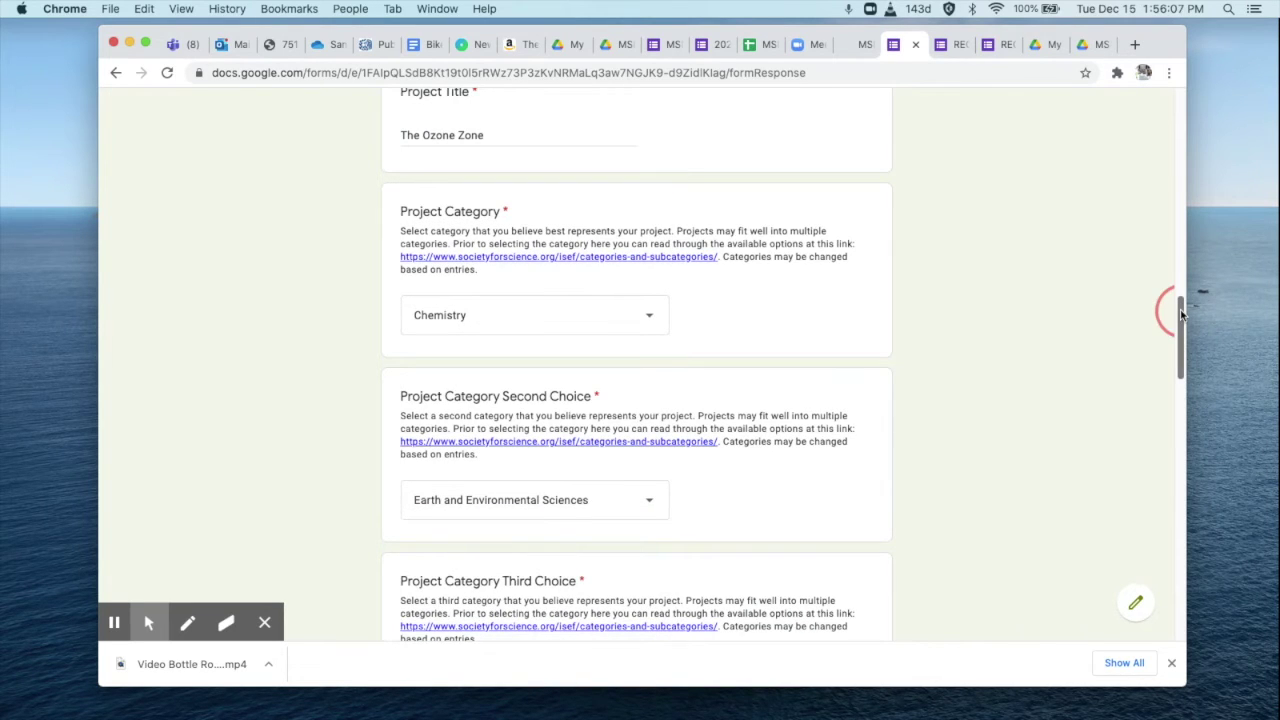
pyautogui.moveTo(1180, 309); pyautogui.dragTo(1180, 350)
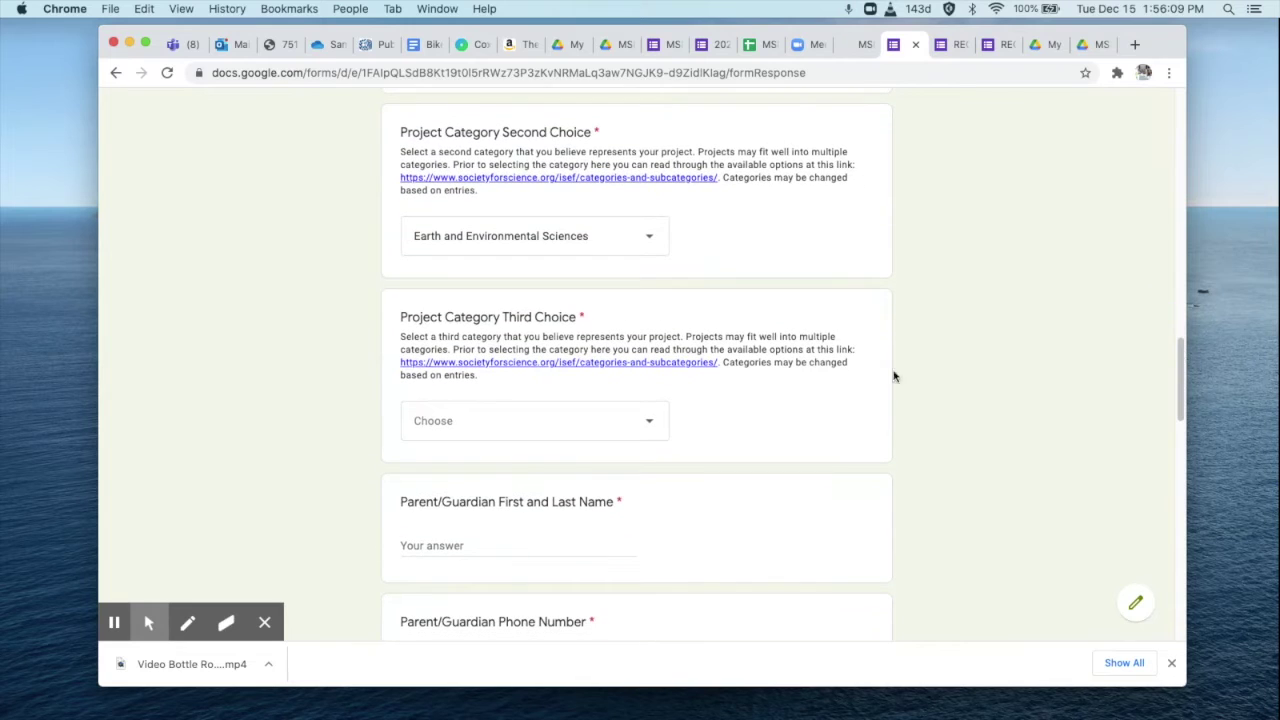
pyautogui.click(651, 424)
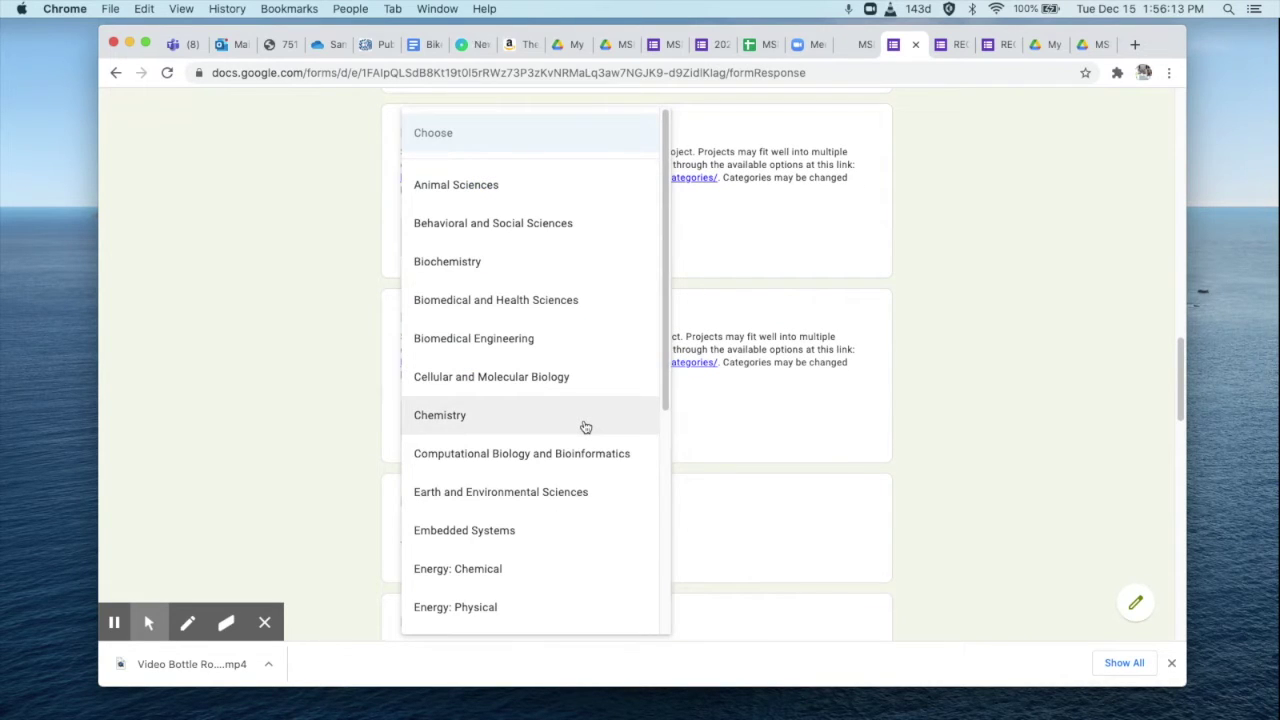
pyautogui.click(555, 567)
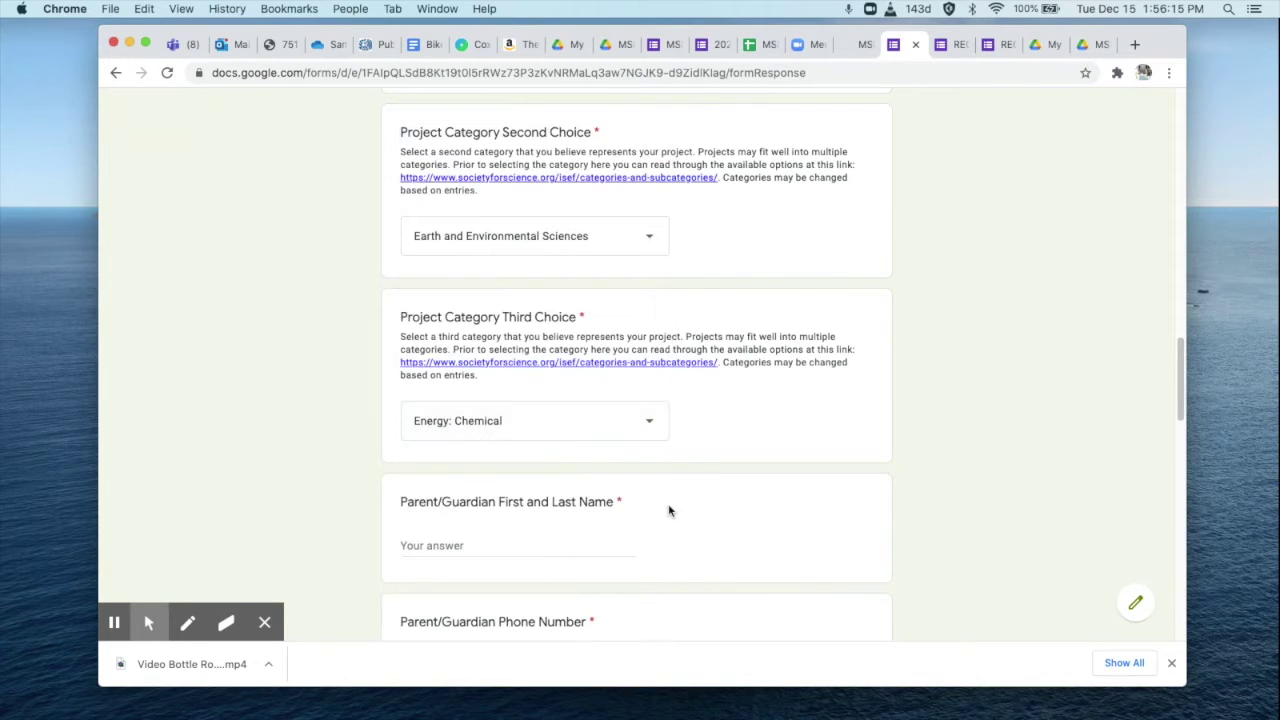
pyautogui.moveTo(1181, 362); pyautogui.dragTo(1181, 378)
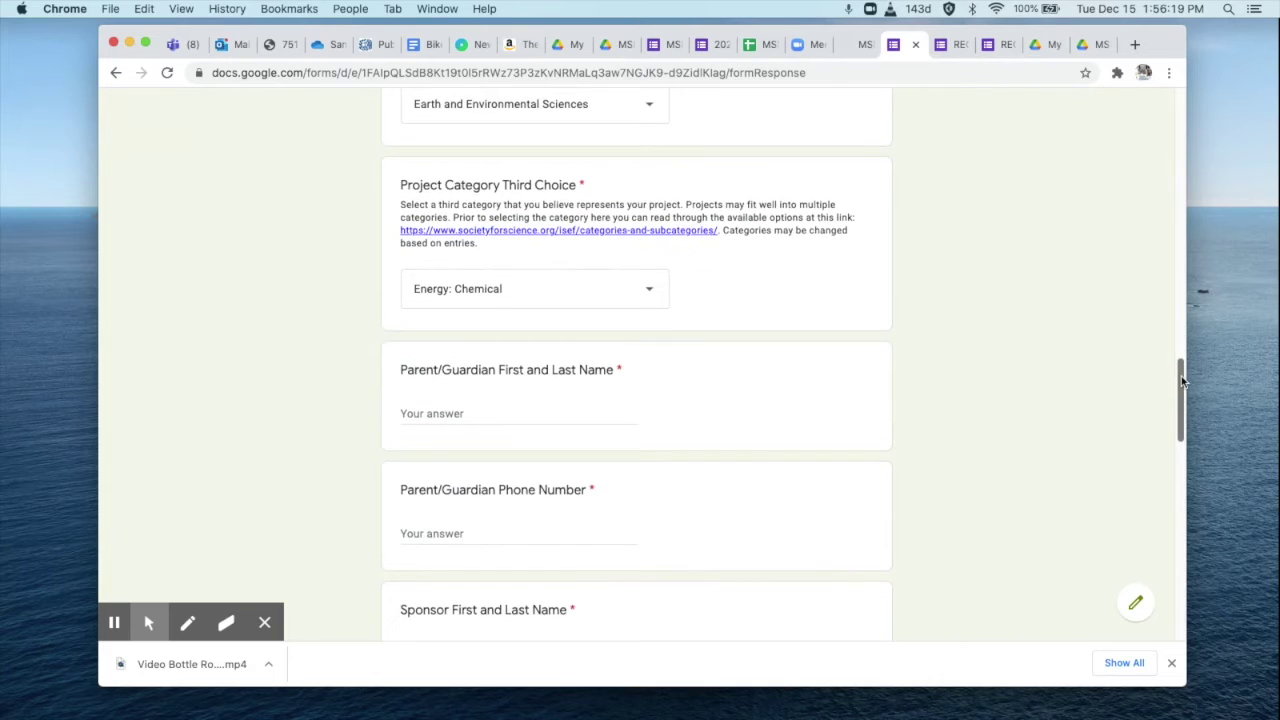
# Enter the parent/guardian's name, the sponsor's full name and the sponsor's e-mail address.
pyautogui.click(480, 412)
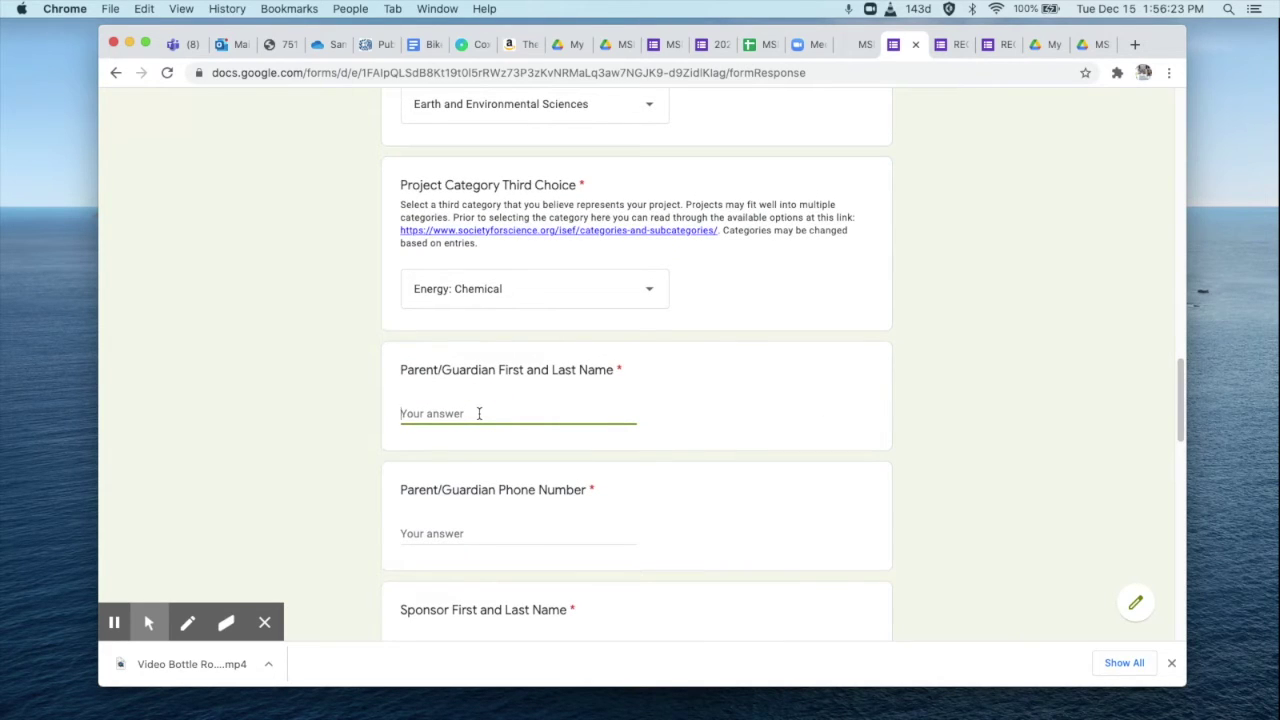
pyautogui.write('A')
pyautogui.write('shli')
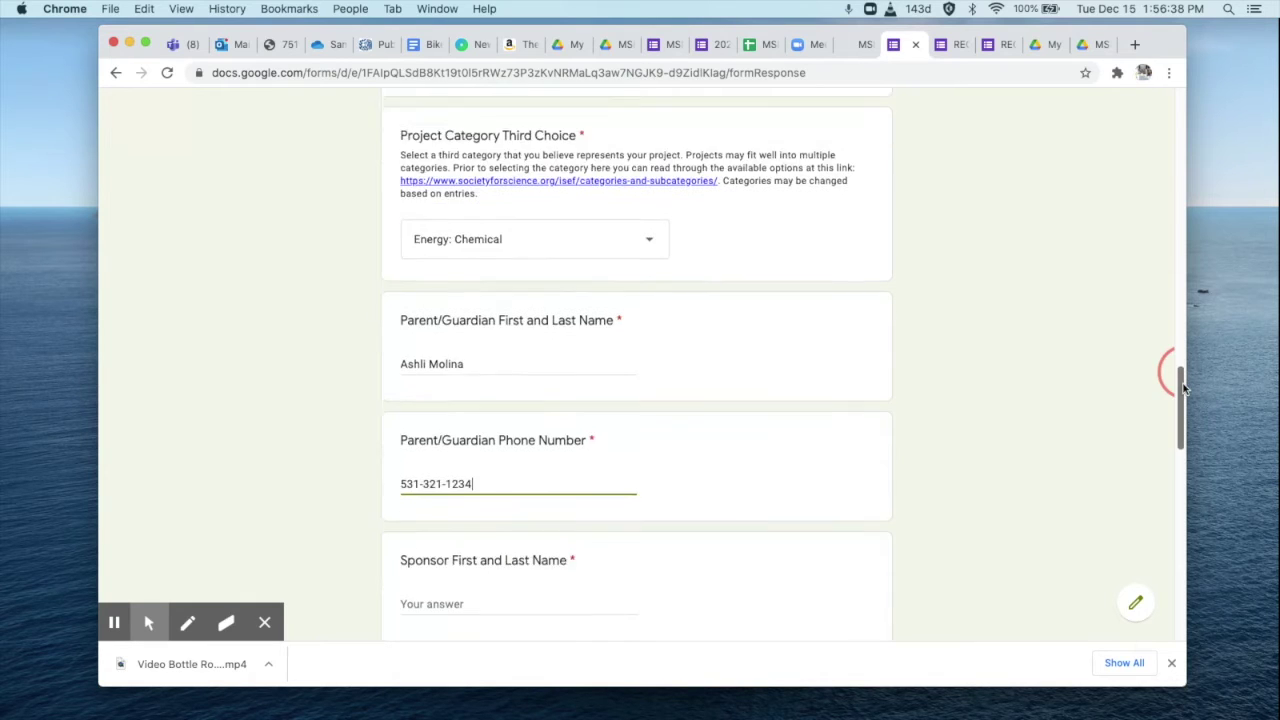
pyautogui.scroll(-3, 506, 403)
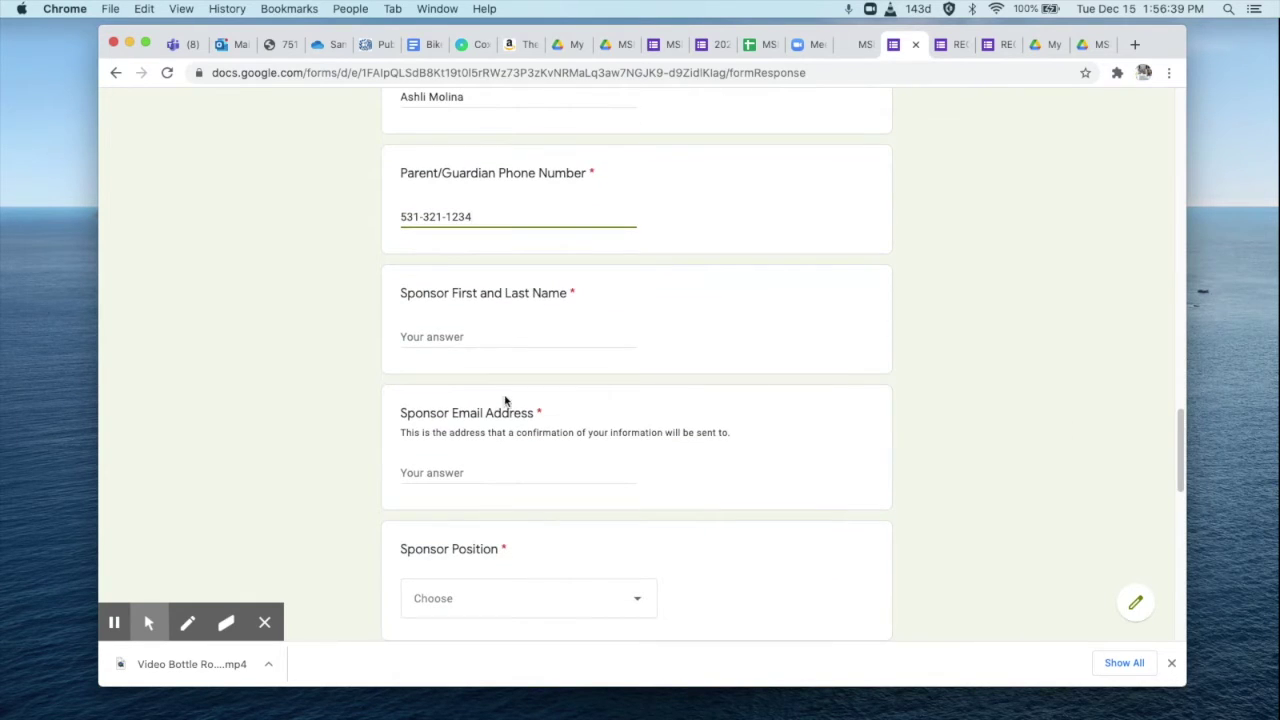
pyautogui.click(451, 336)
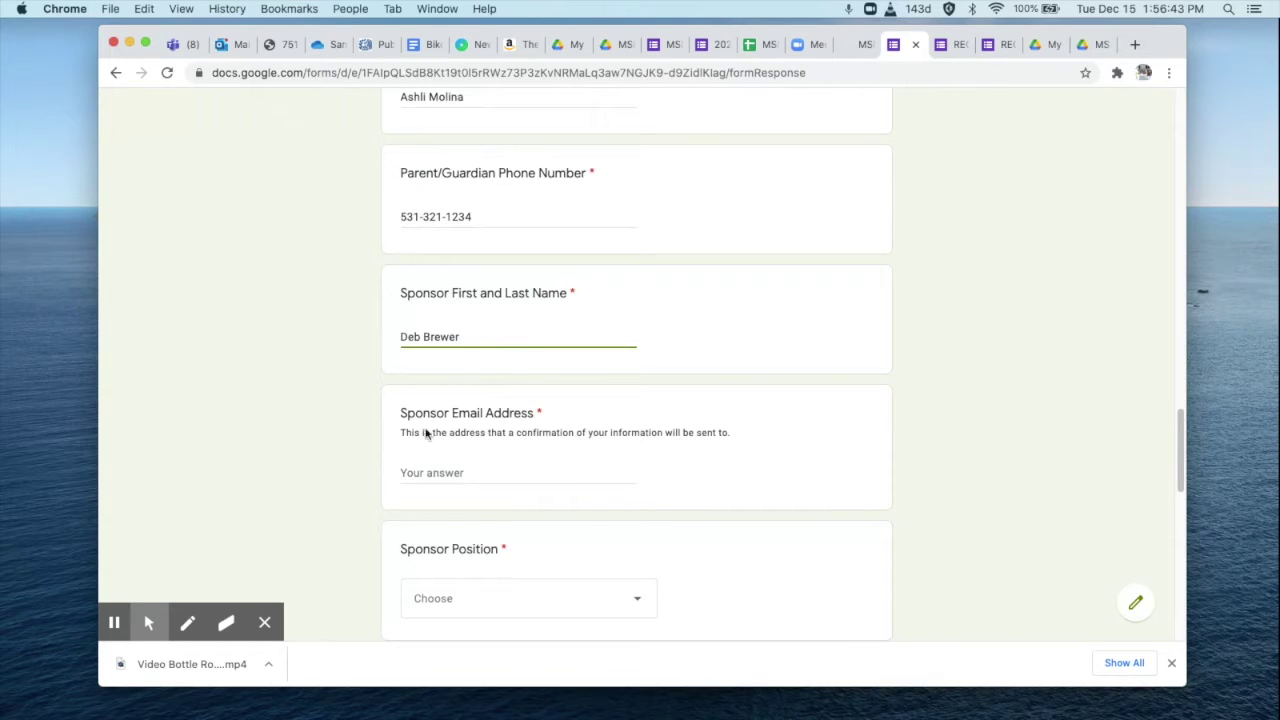
pyautogui.click(423, 475)
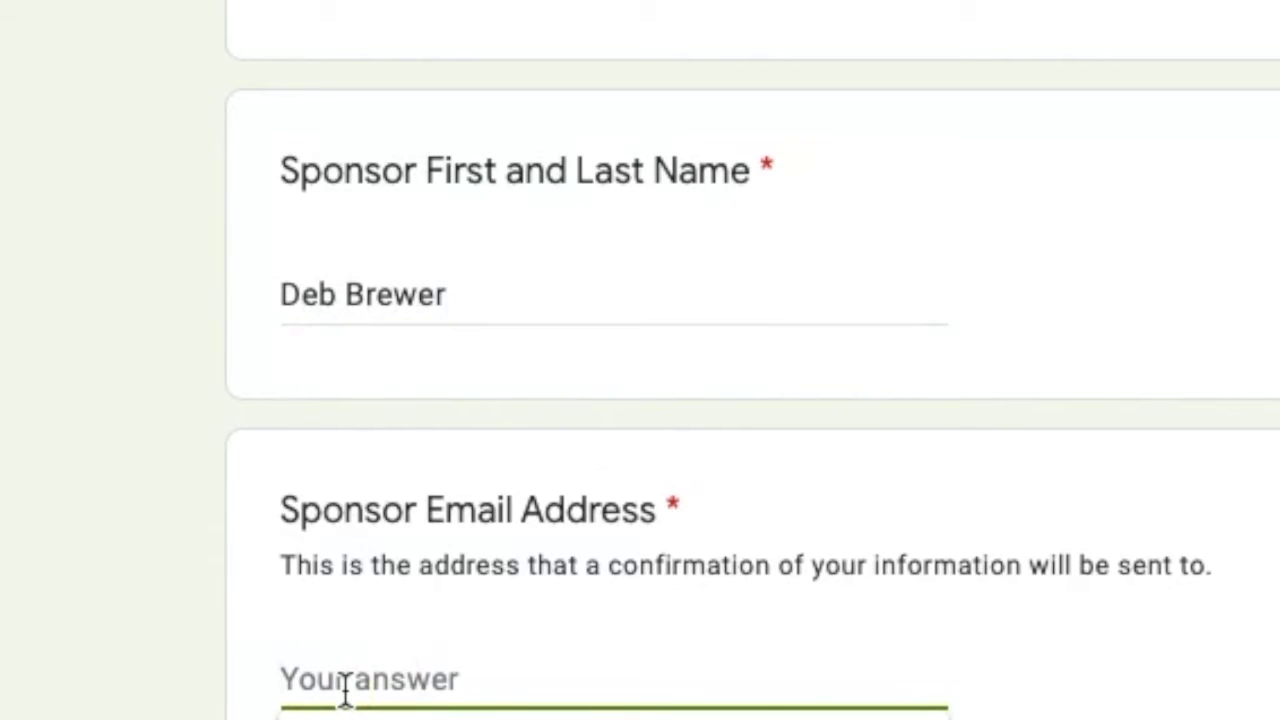
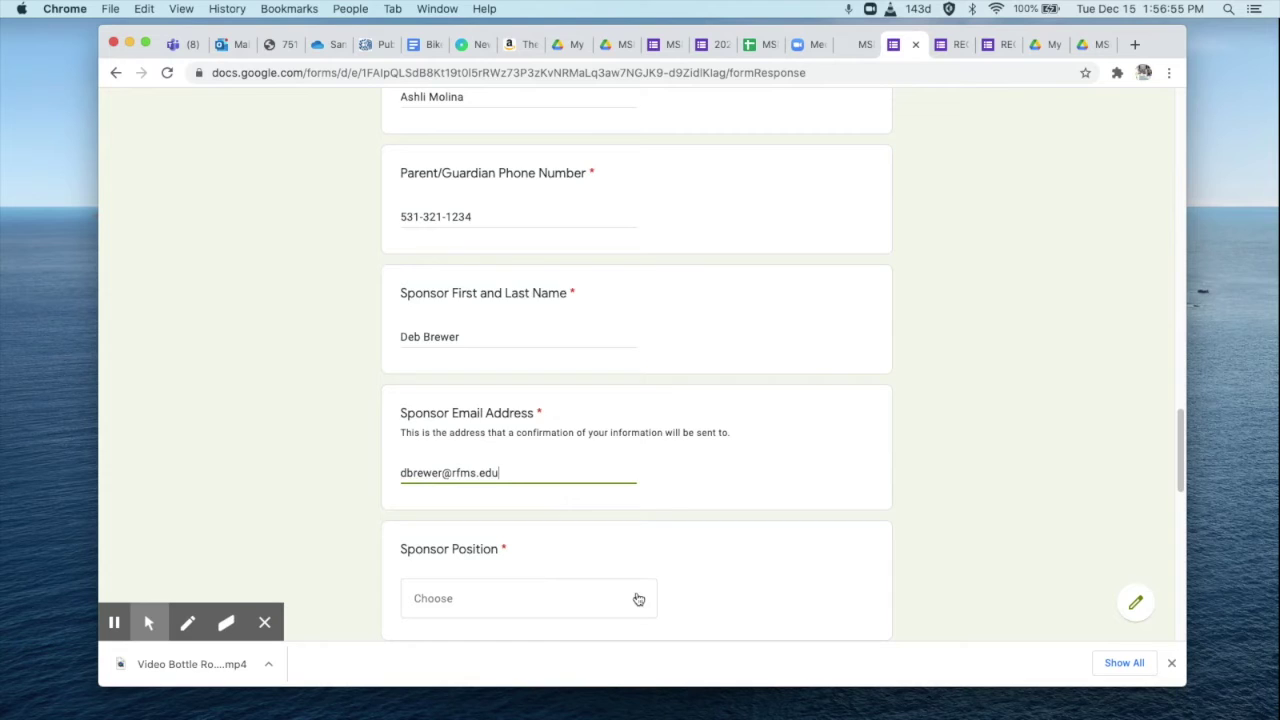
# Set sponsor position to Teacher, school to Rosalind Franklin Middle School, and enter the sponsor's phone.
pyautogui.click(638, 598)
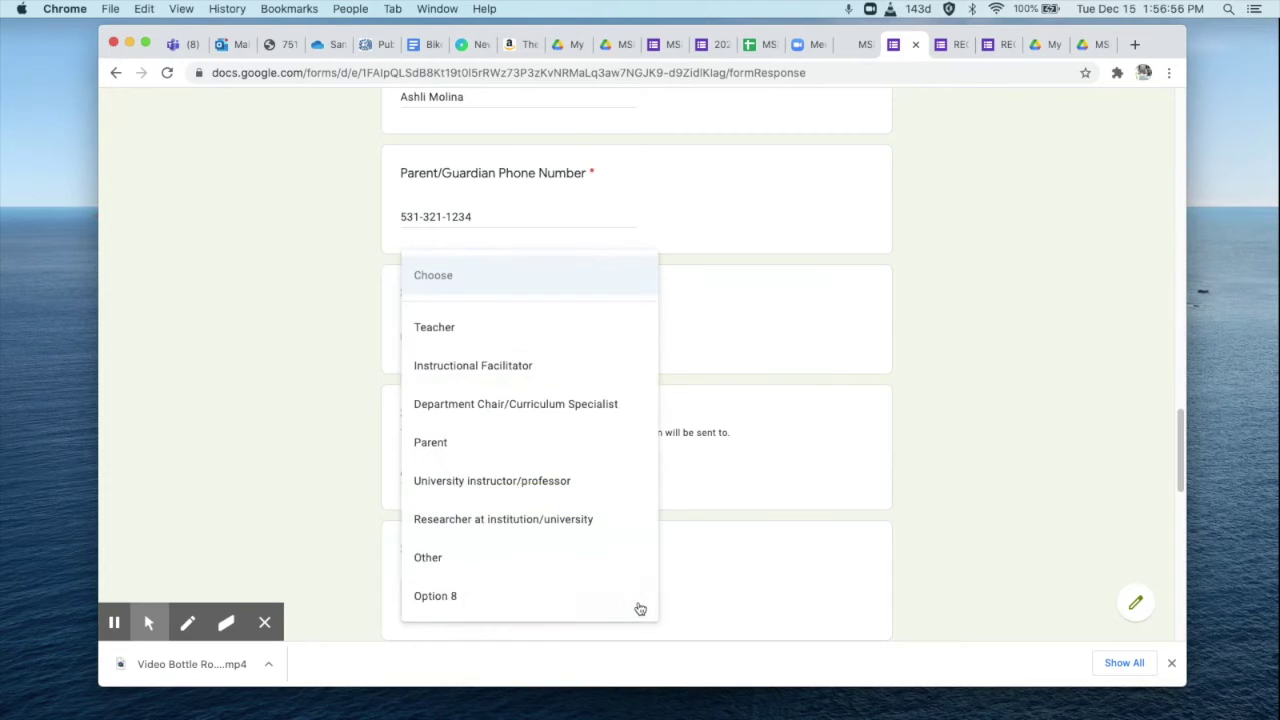
pyautogui.click(465, 336)
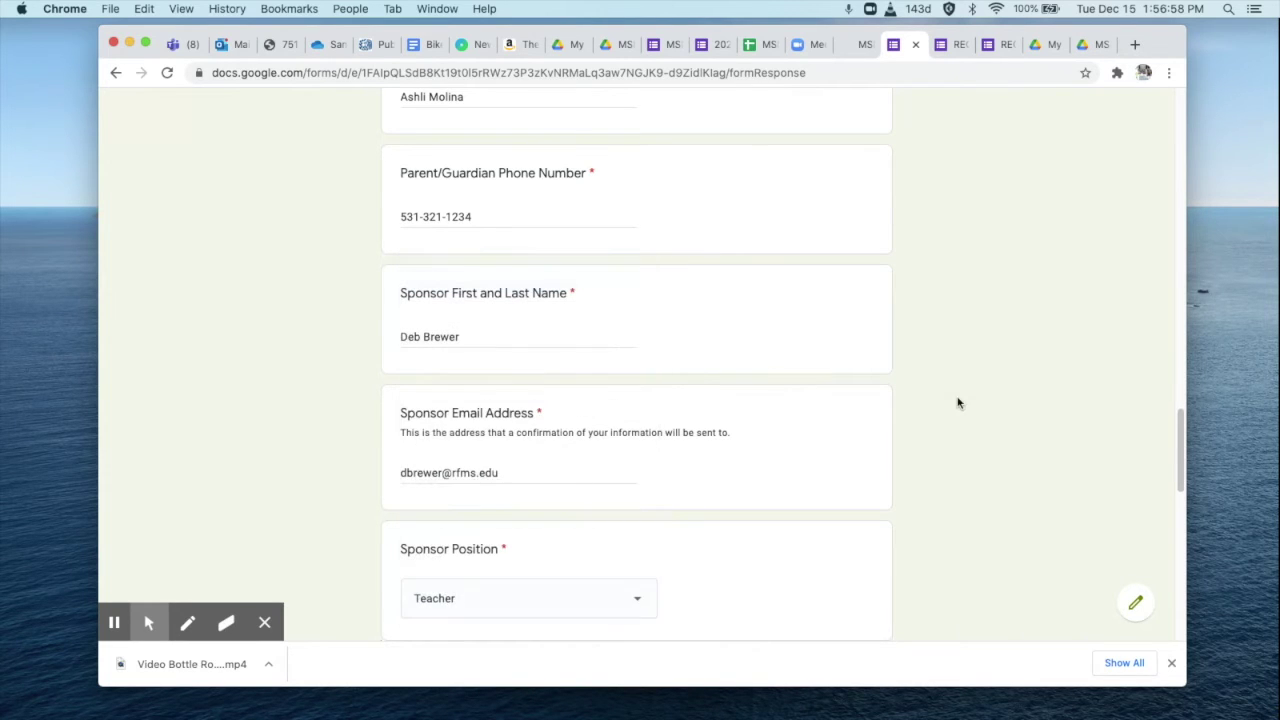
pyautogui.scroll(-5, 1180, 430)
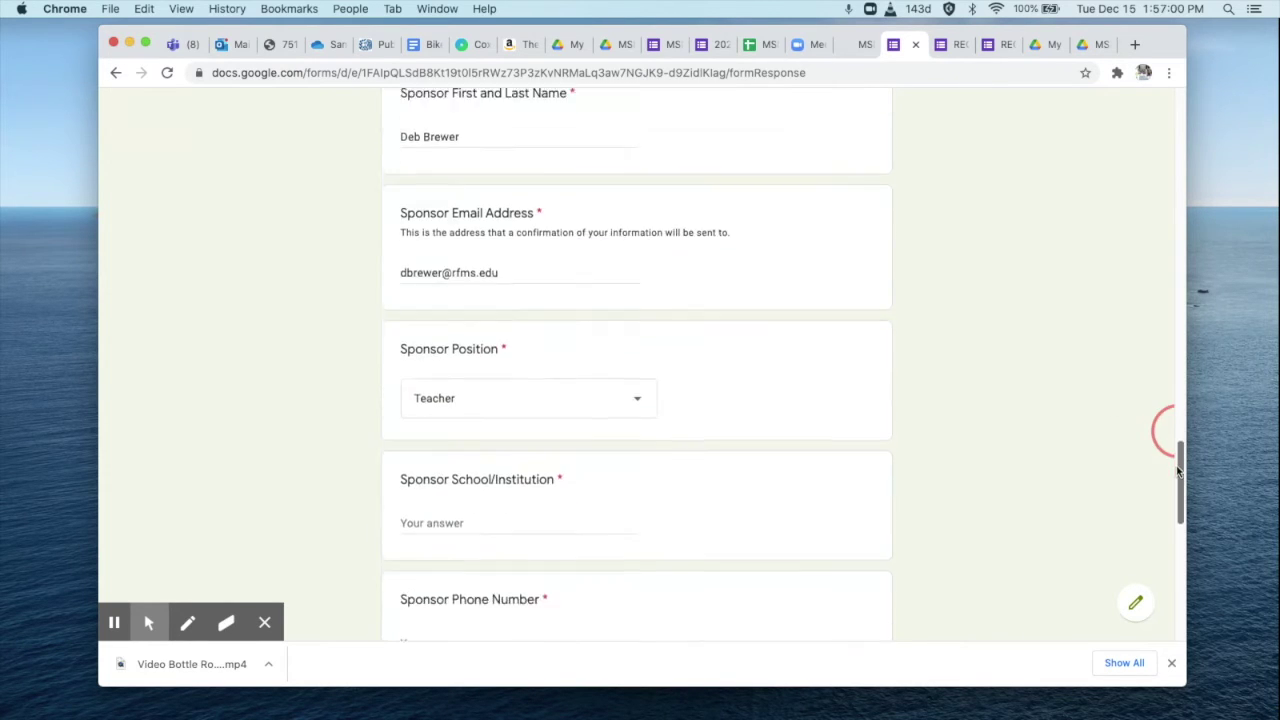
pyautogui.click(450, 320)
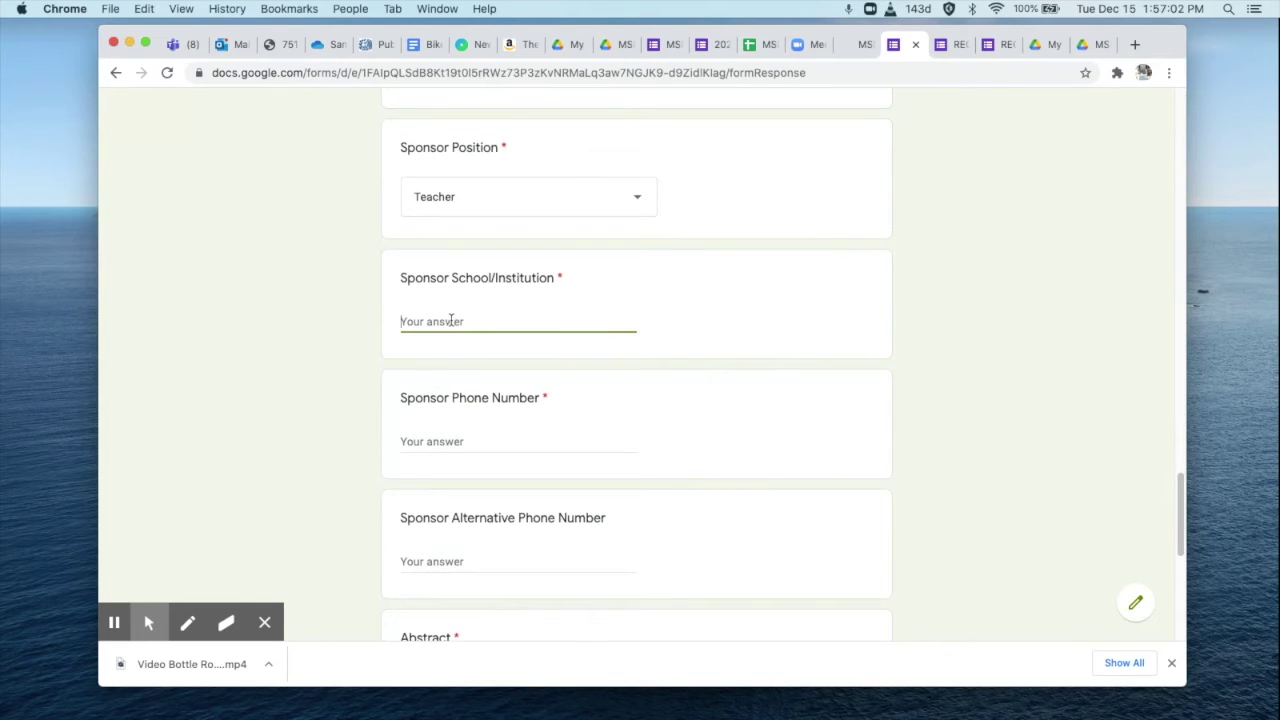
pyautogui.write('Rosalind Franklin Middle School')
pyautogui.click(437, 447)
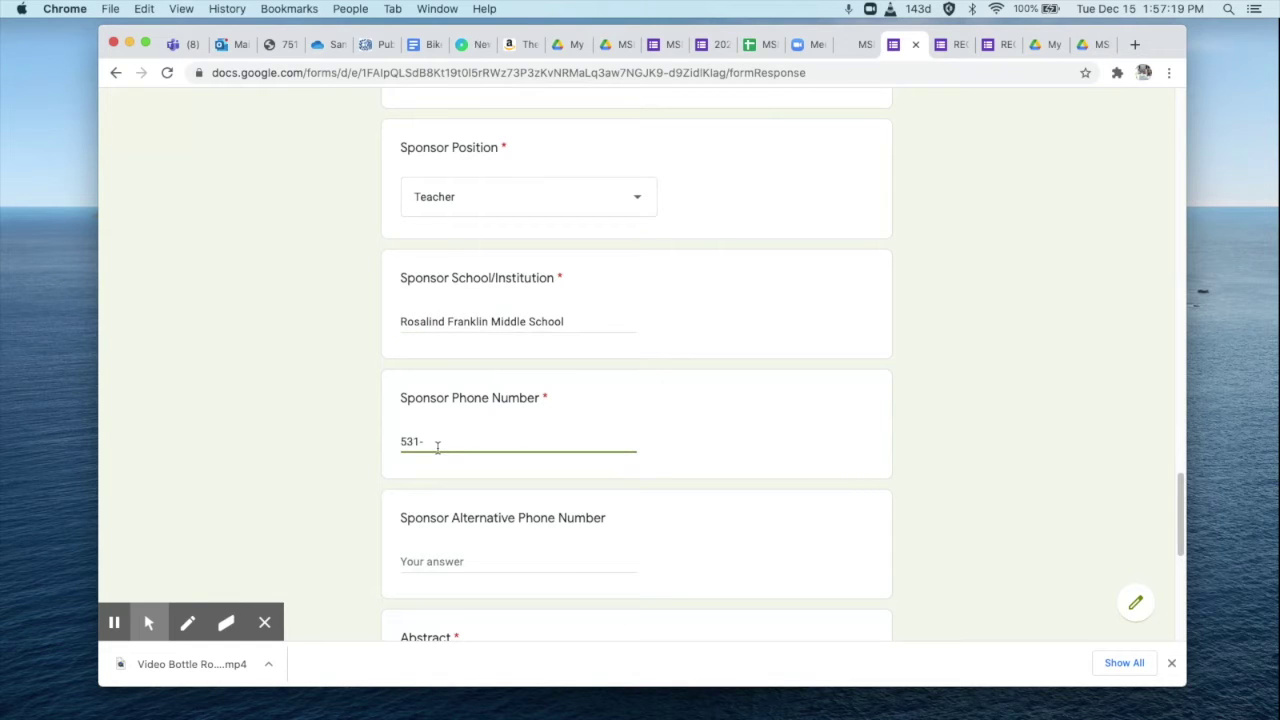
pyautogui.moveTo(1180, 483); pyautogui.dragTo(1180, 538)
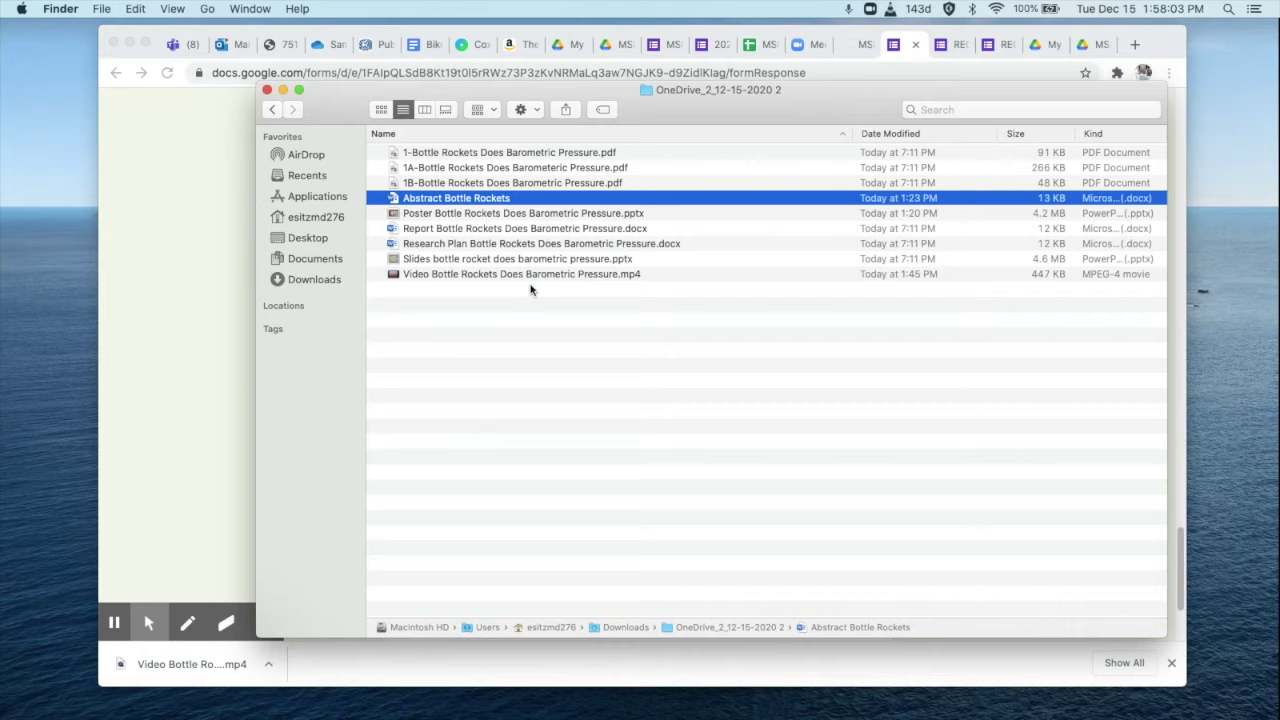
# Copy the abstract paragraph from the Abstract Bottle Rockets Word document and return to the form's Abstract field.
pyautogui.moveTo(599, 88); pyautogui.dragTo(800, 75)
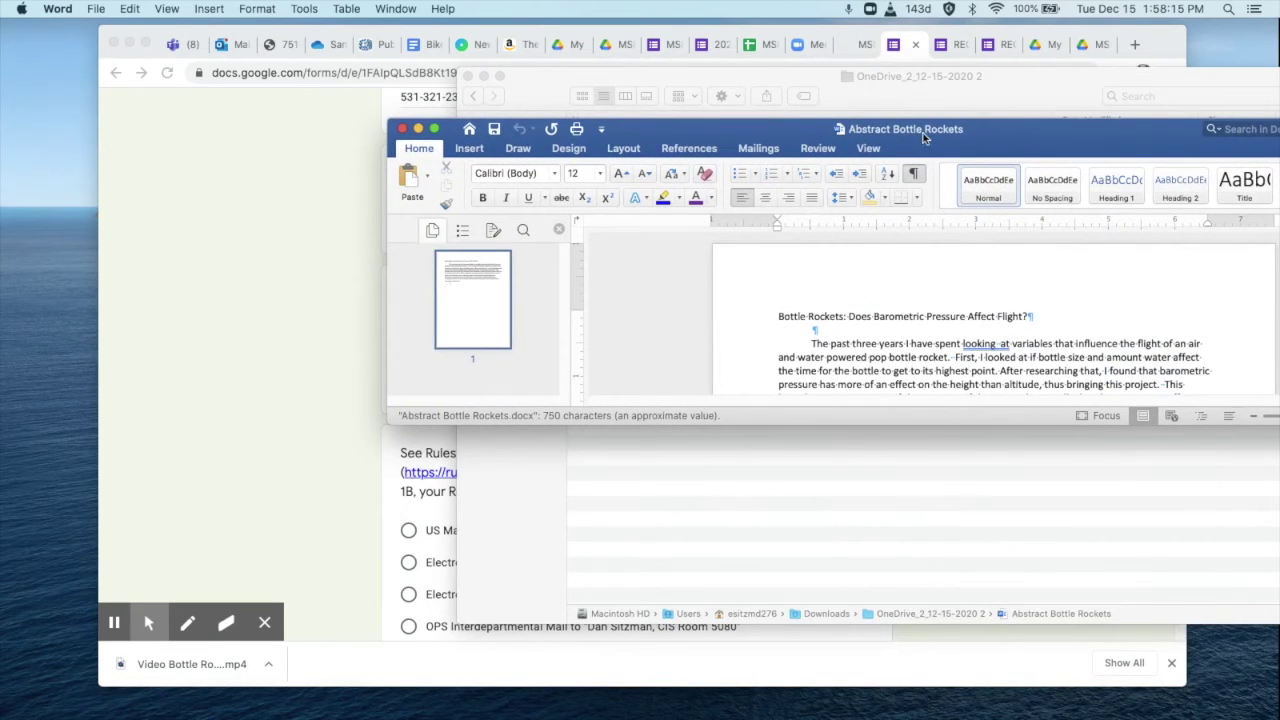
pyautogui.moveTo(925, 138); pyautogui.dragTo(840, 90)
pyautogui.moveTo(940, 378); pyautogui.dragTo(933, 490)
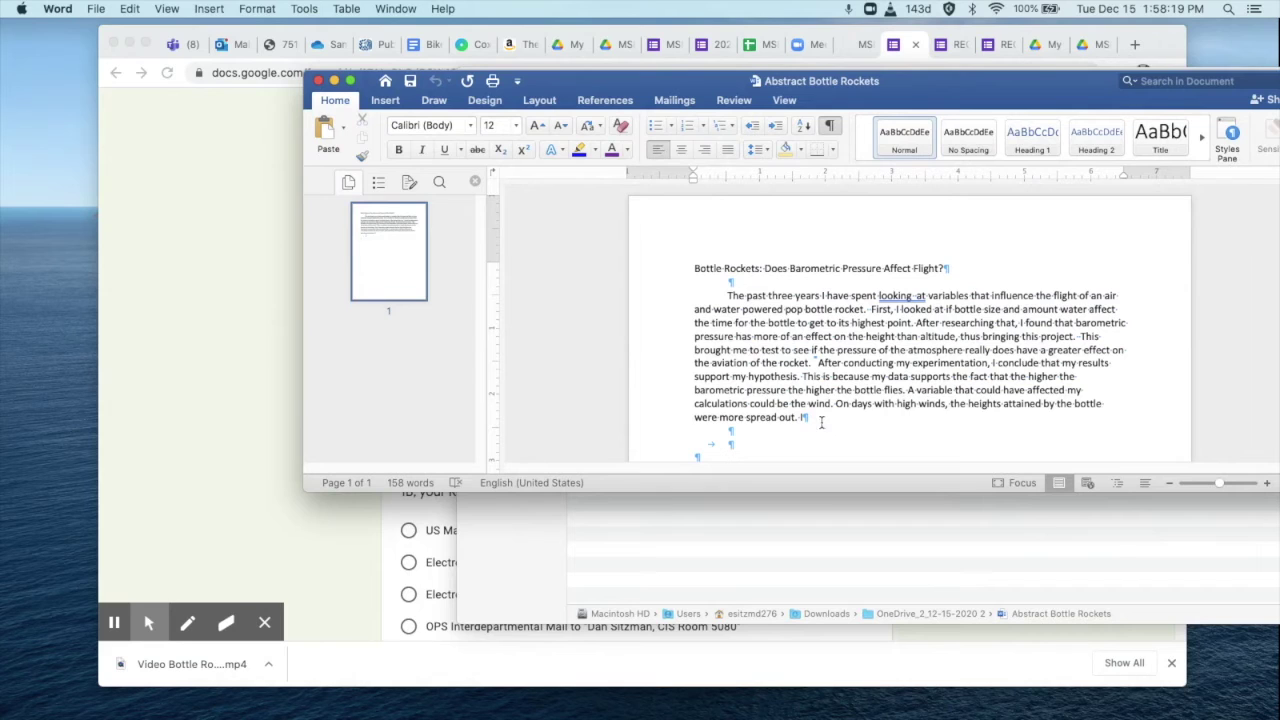
pyautogui.moveTo(800, 418); pyautogui.dragTo(726, 298)
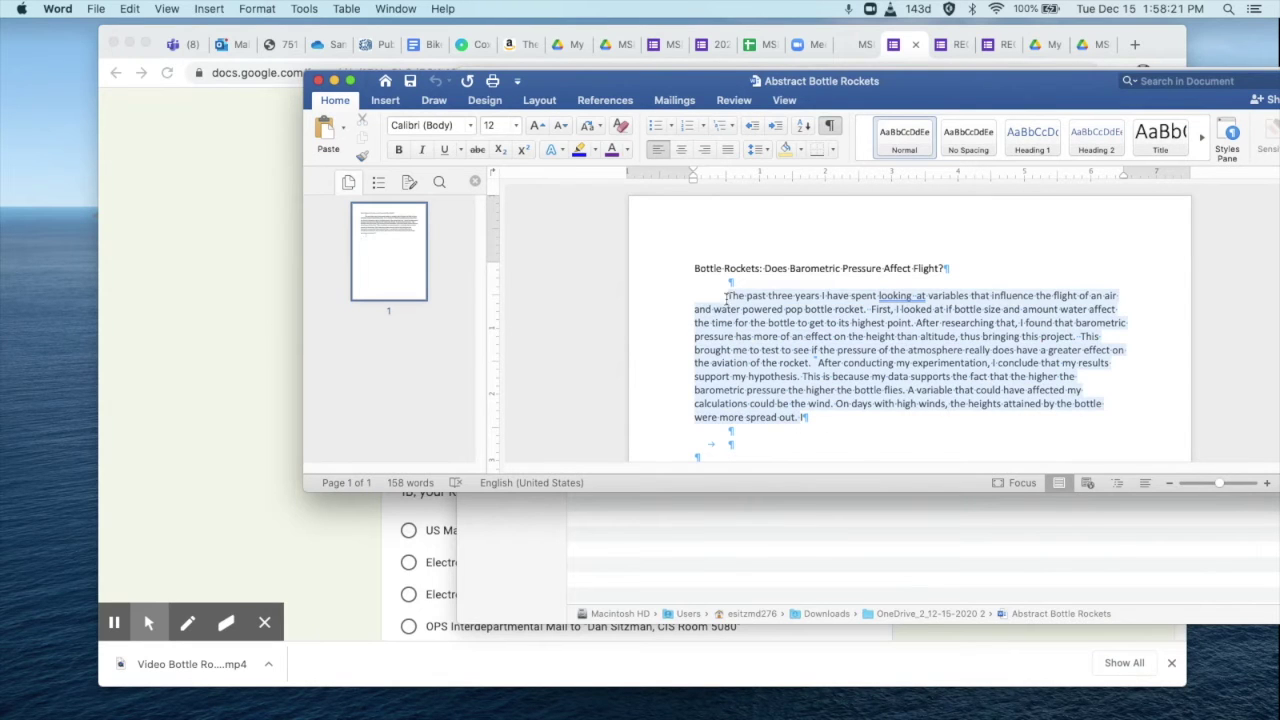
pyautogui.press('super+c')
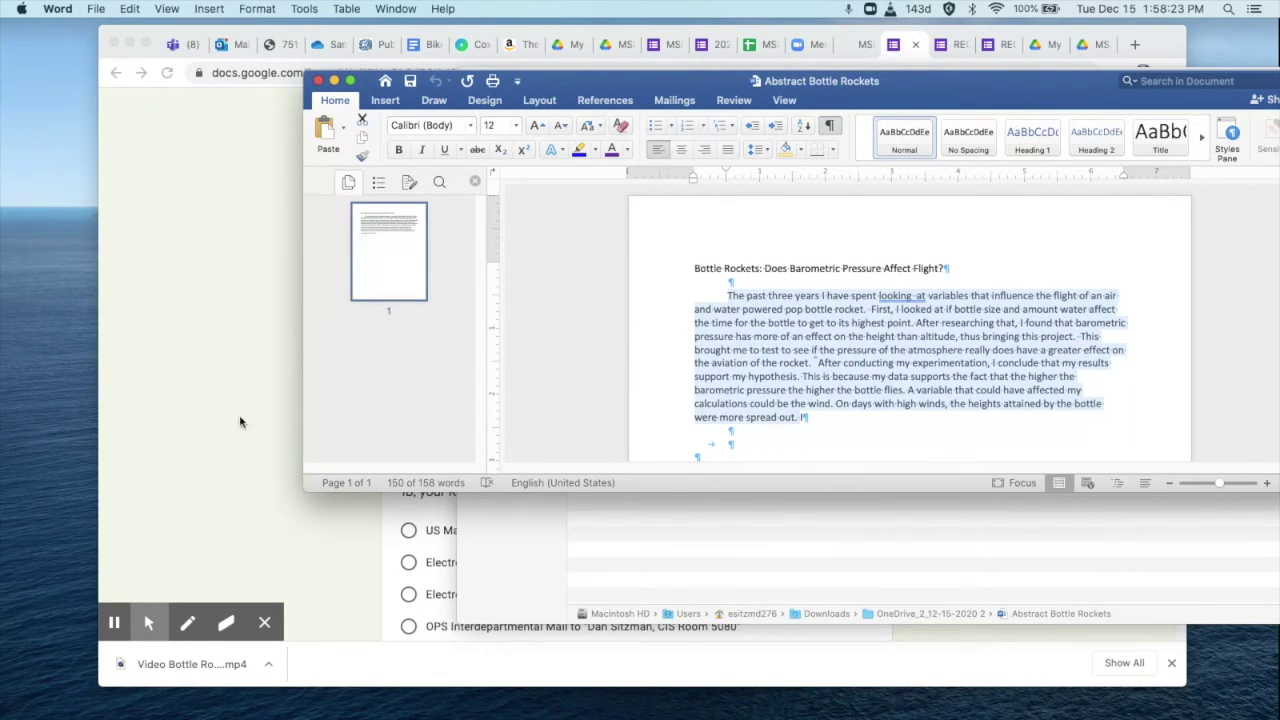
pyautogui.click(233, 423)
pyautogui.click(461, 374)
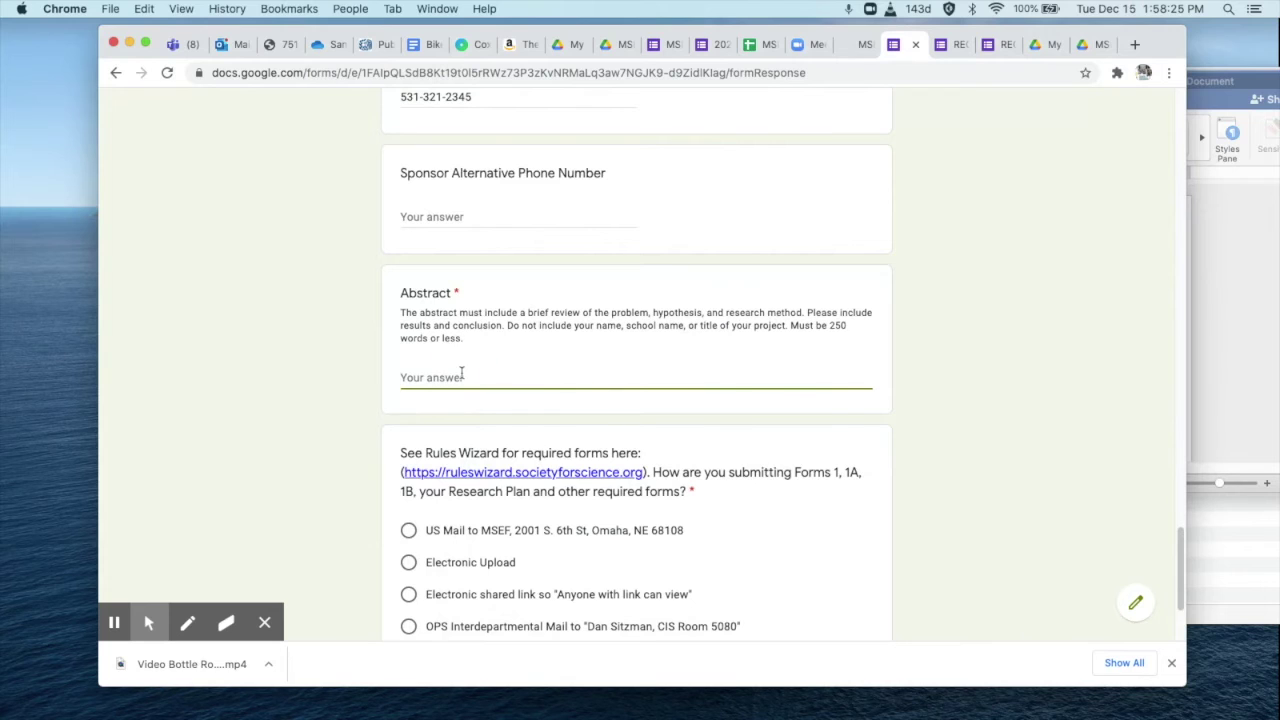
# Paste the abstract into the Abstract answer and close the Word document.
pyautogui.press('super+v')
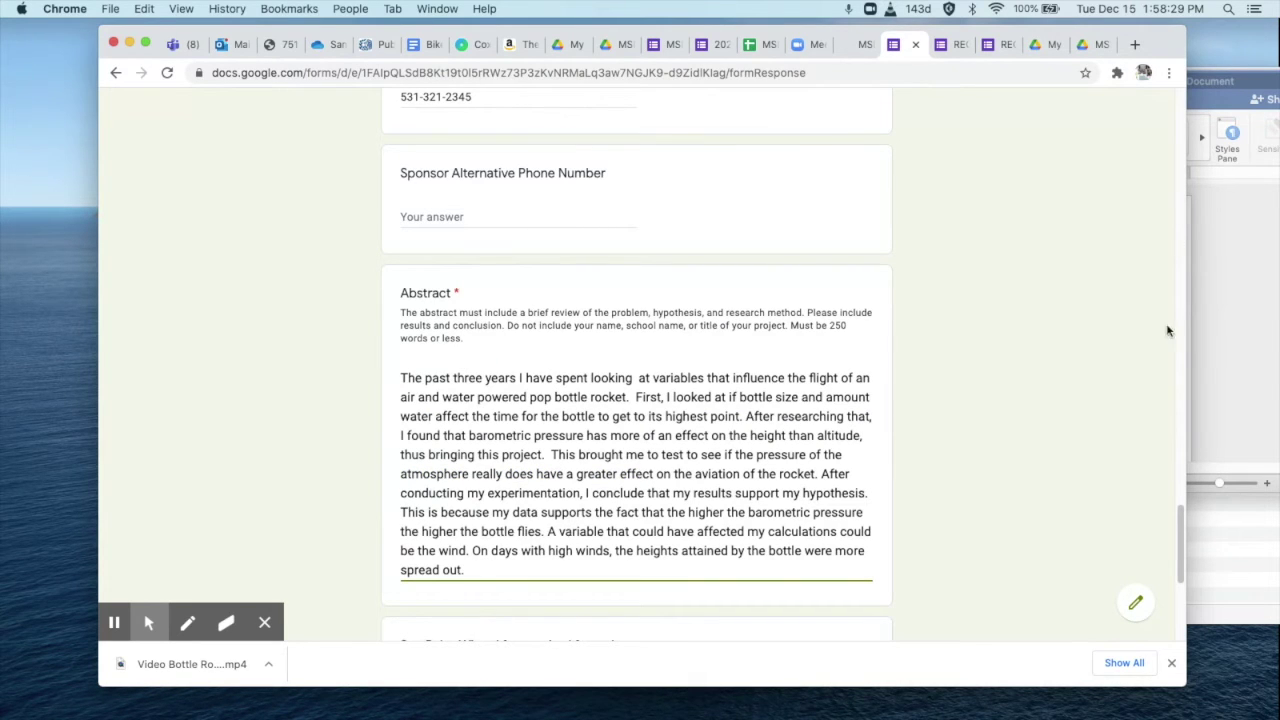
pyautogui.scroll(-5, 1180, 514)
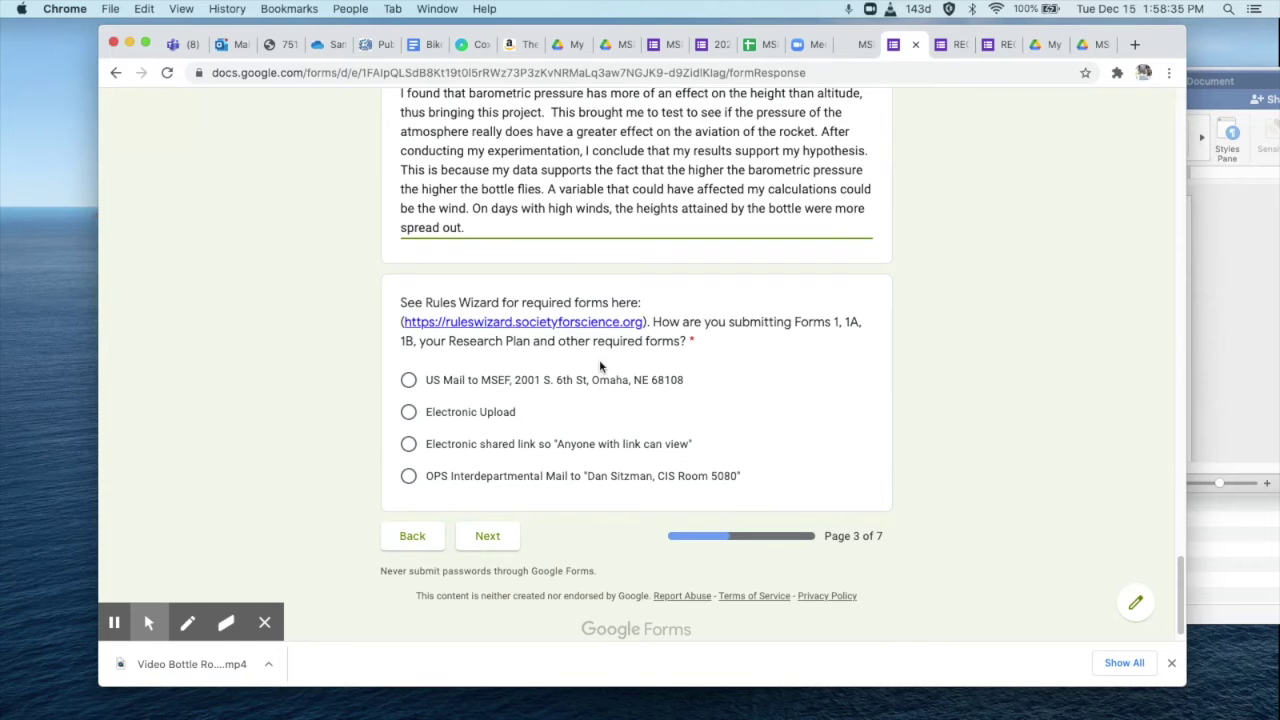
pyautogui.click(1220, 295)
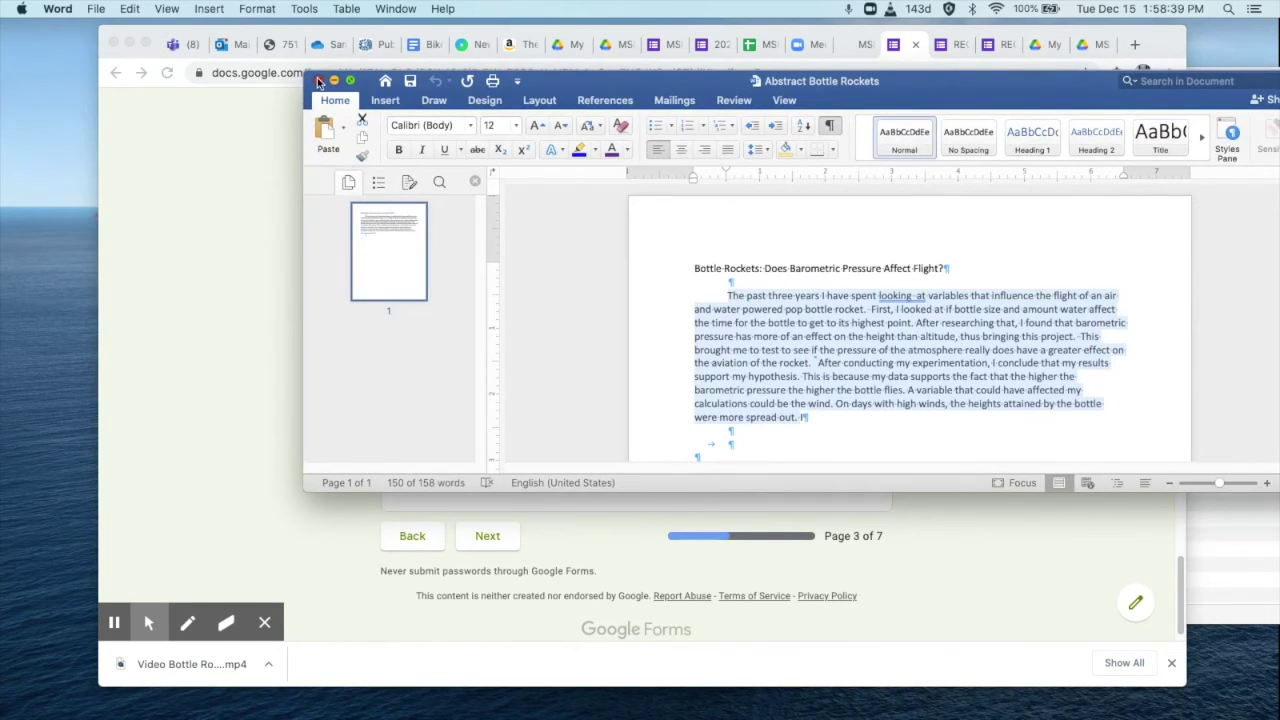
pyautogui.click(318, 80)
# Choose Electronic Upload for the required forms and continue to page 5.
pyautogui.click(1252, 360)
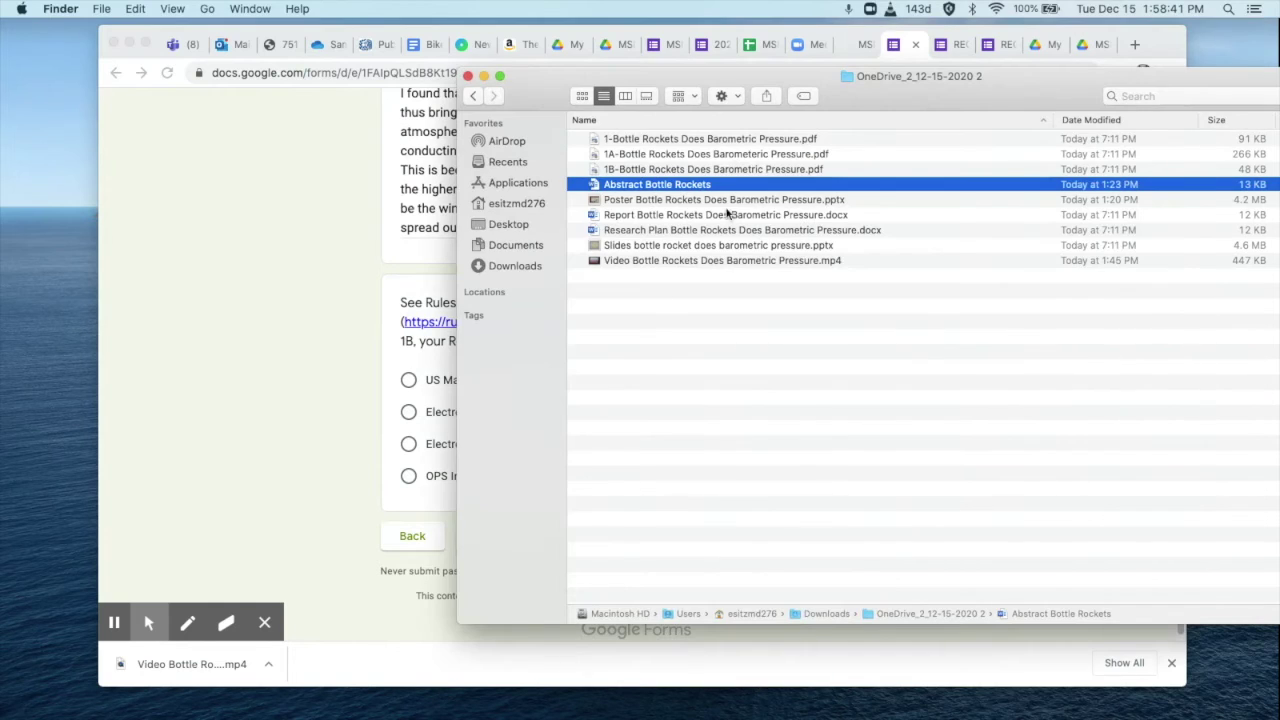
pyautogui.click(390, 448)
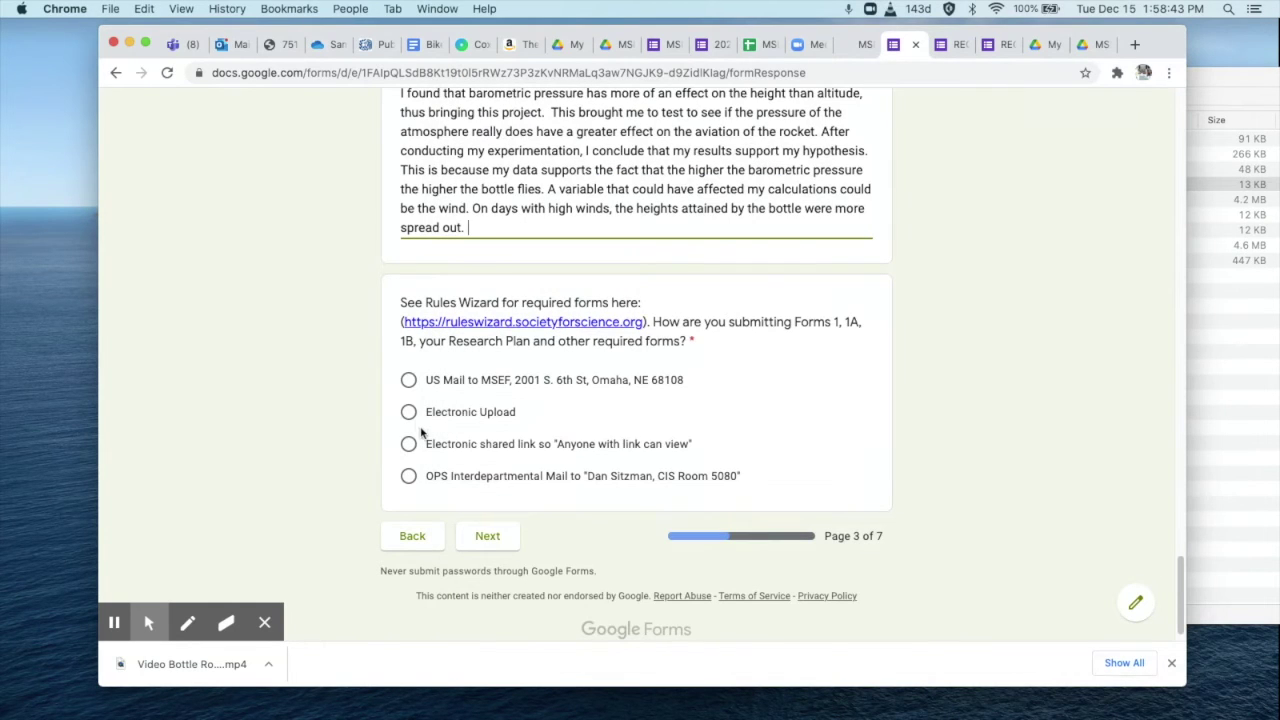
pyautogui.click(408, 414)
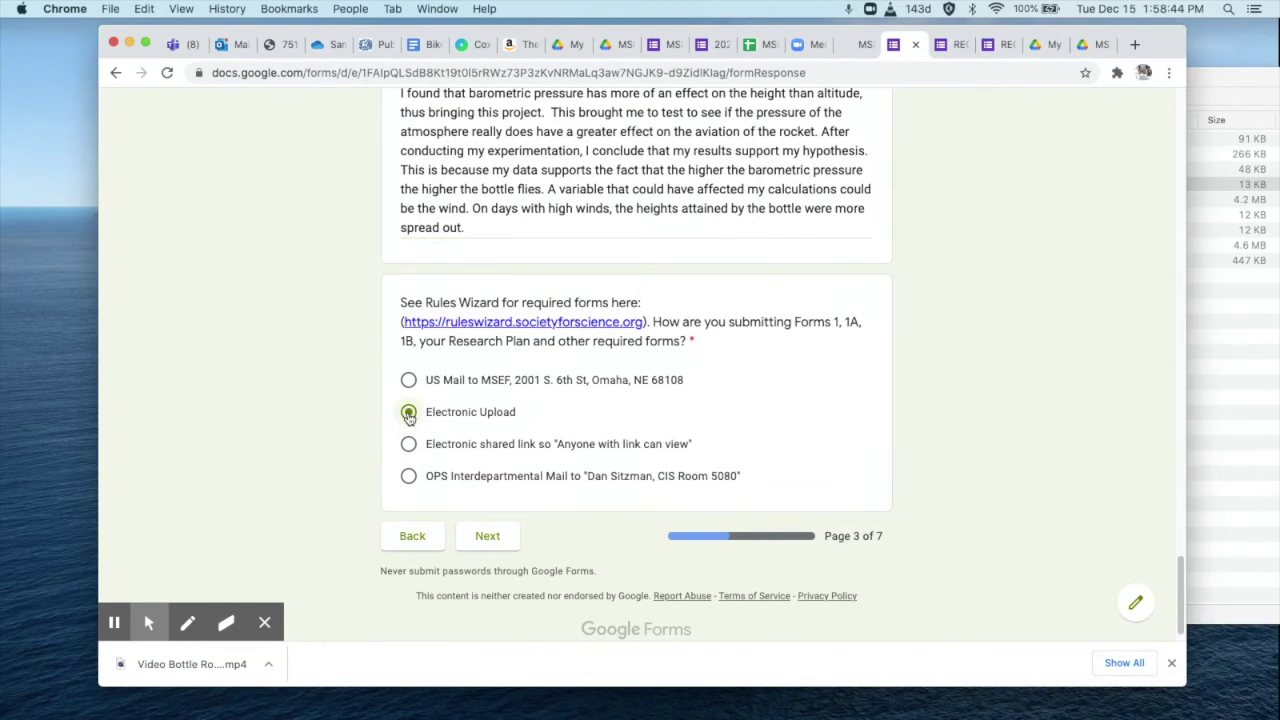
pyautogui.click(496, 546)
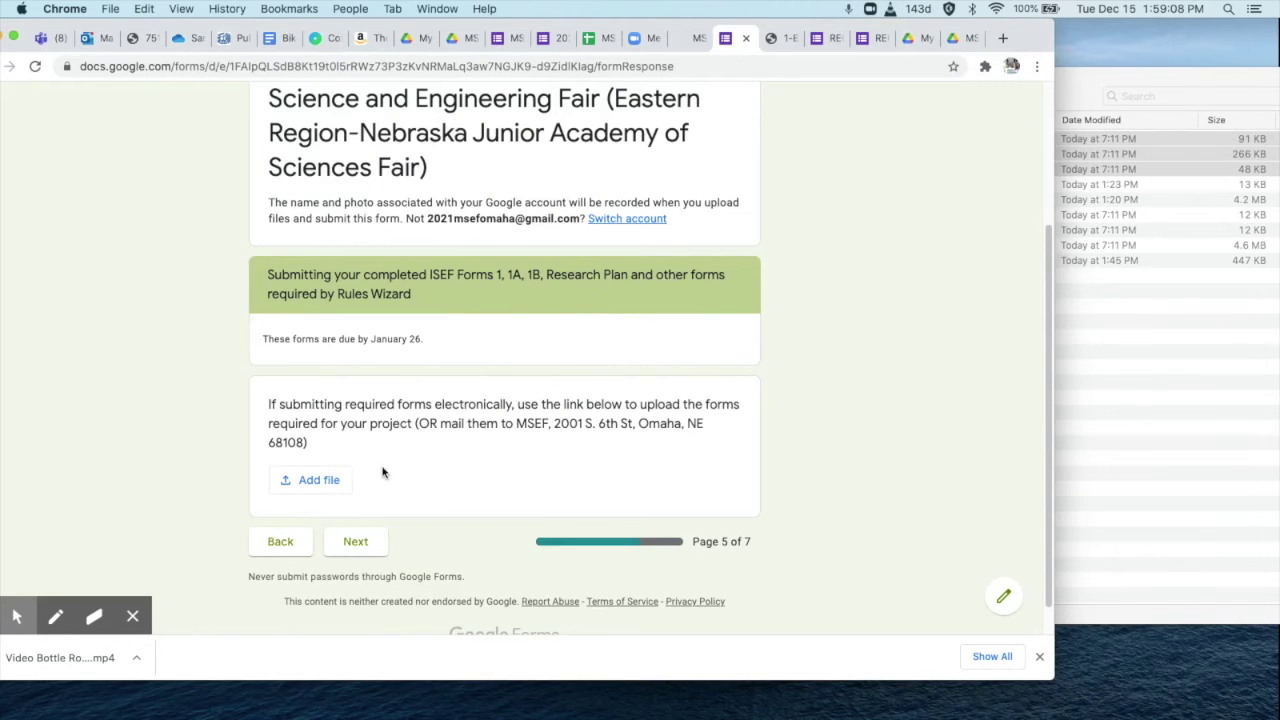
# Attach ISEF Forms 1, 1A, 1B and the Research Plan to the required-forms question and upload them.
pyautogui.click(340, 484)
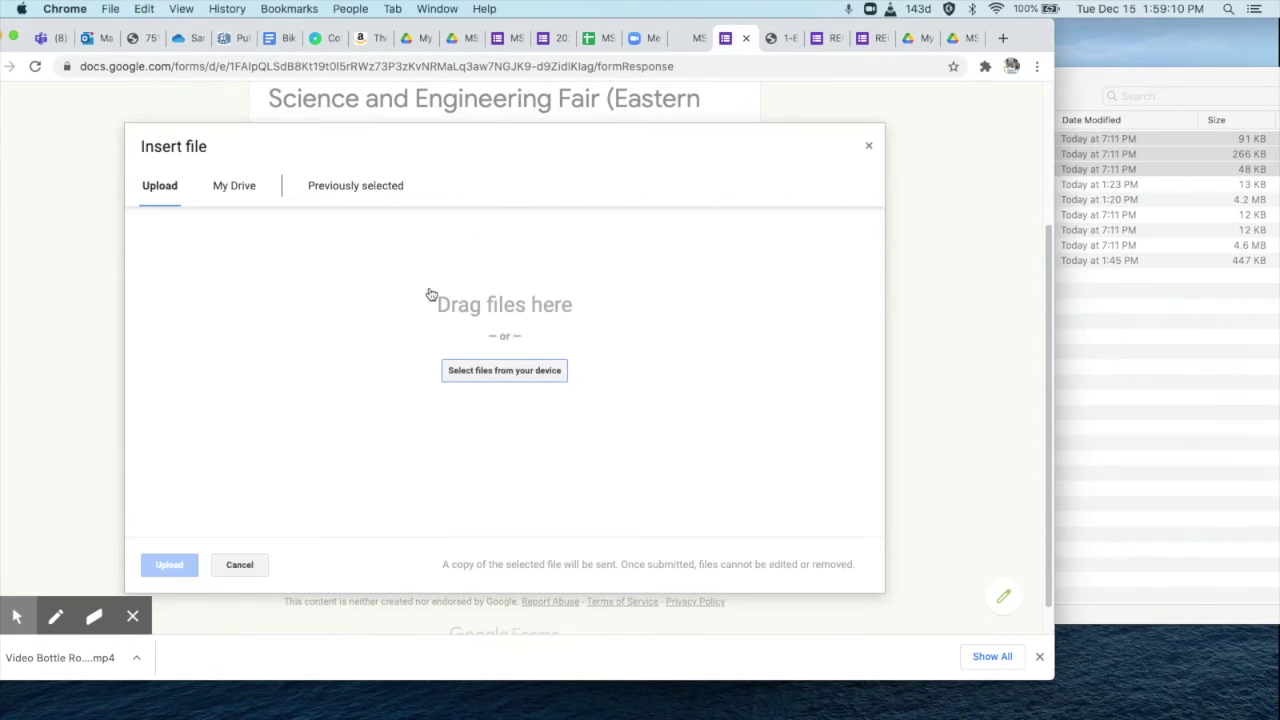
pyautogui.click(923, 154)
pyautogui.moveTo(923, 154); pyautogui.dragTo(449, 378)
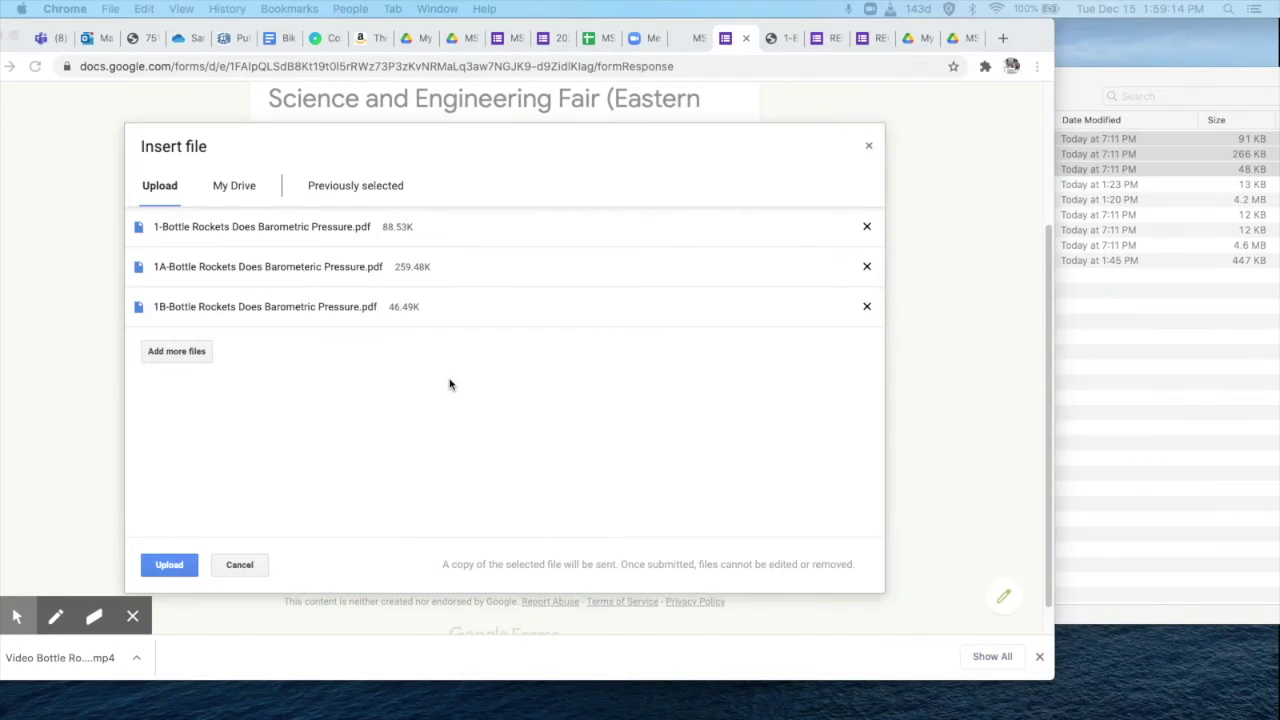
pyautogui.click(1137, 334)
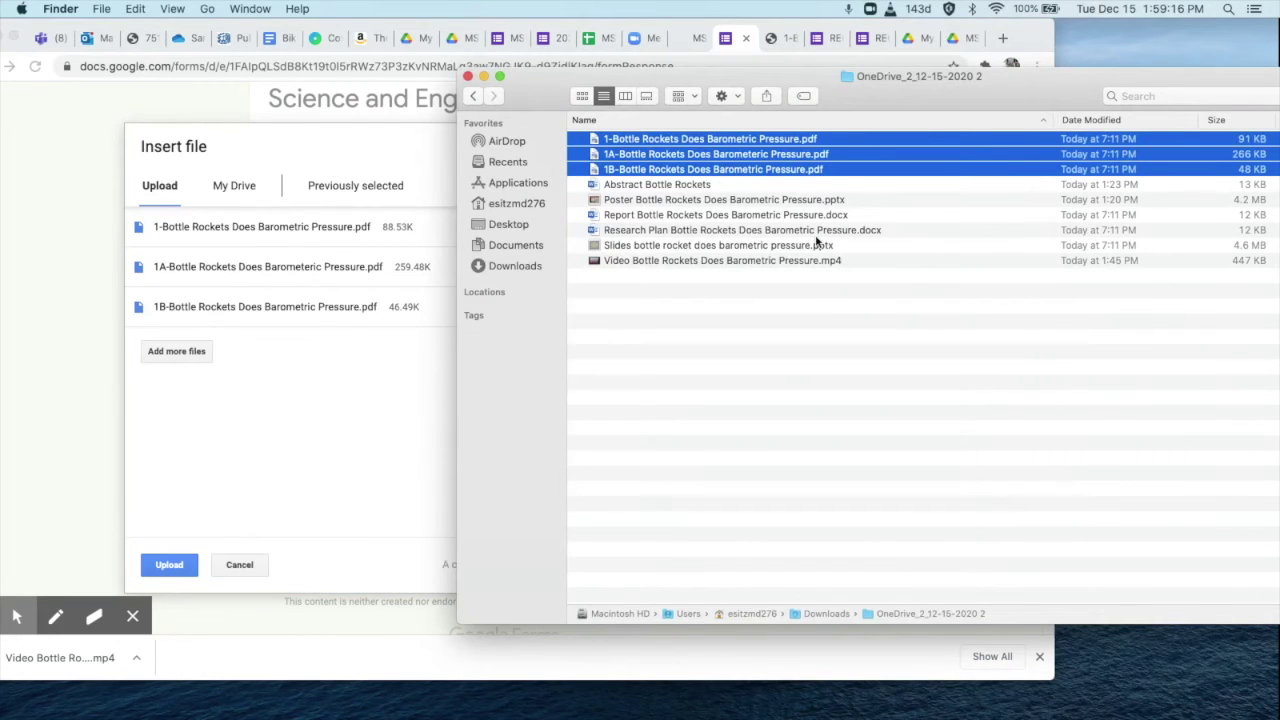
pyautogui.moveTo(716, 233); pyautogui.dragTo(303, 434)
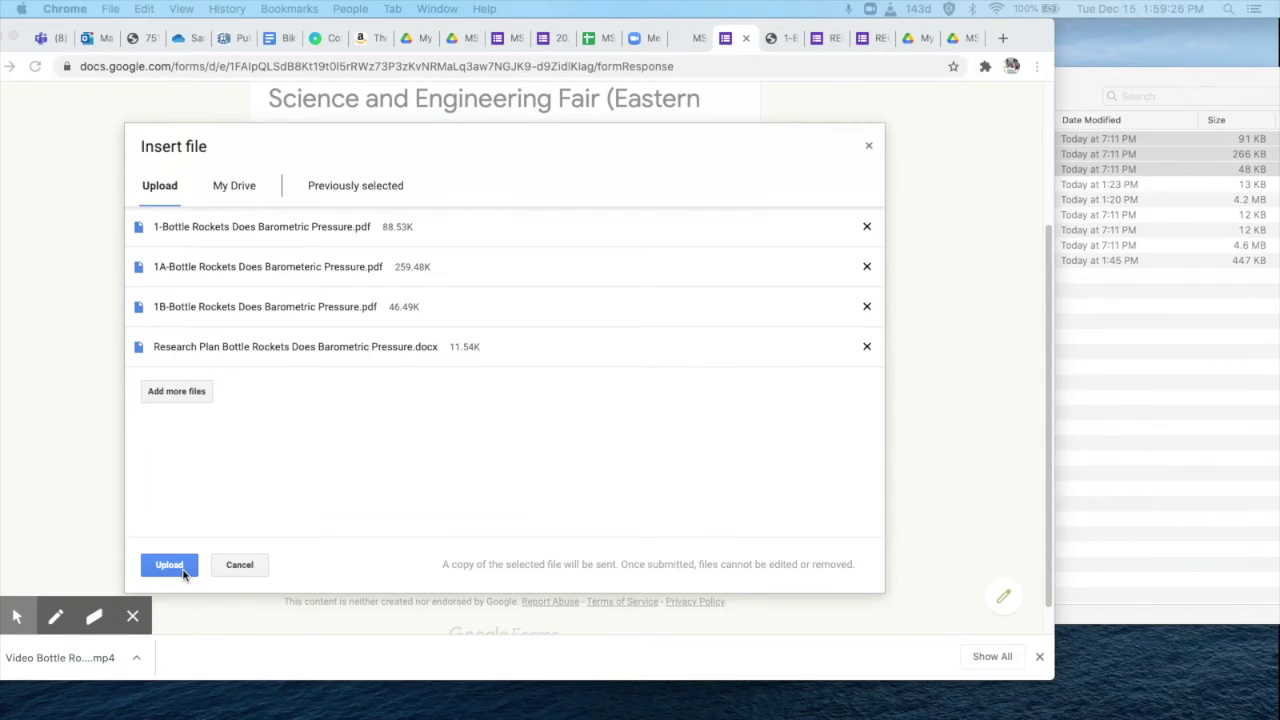
pyautogui.click(170, 566)
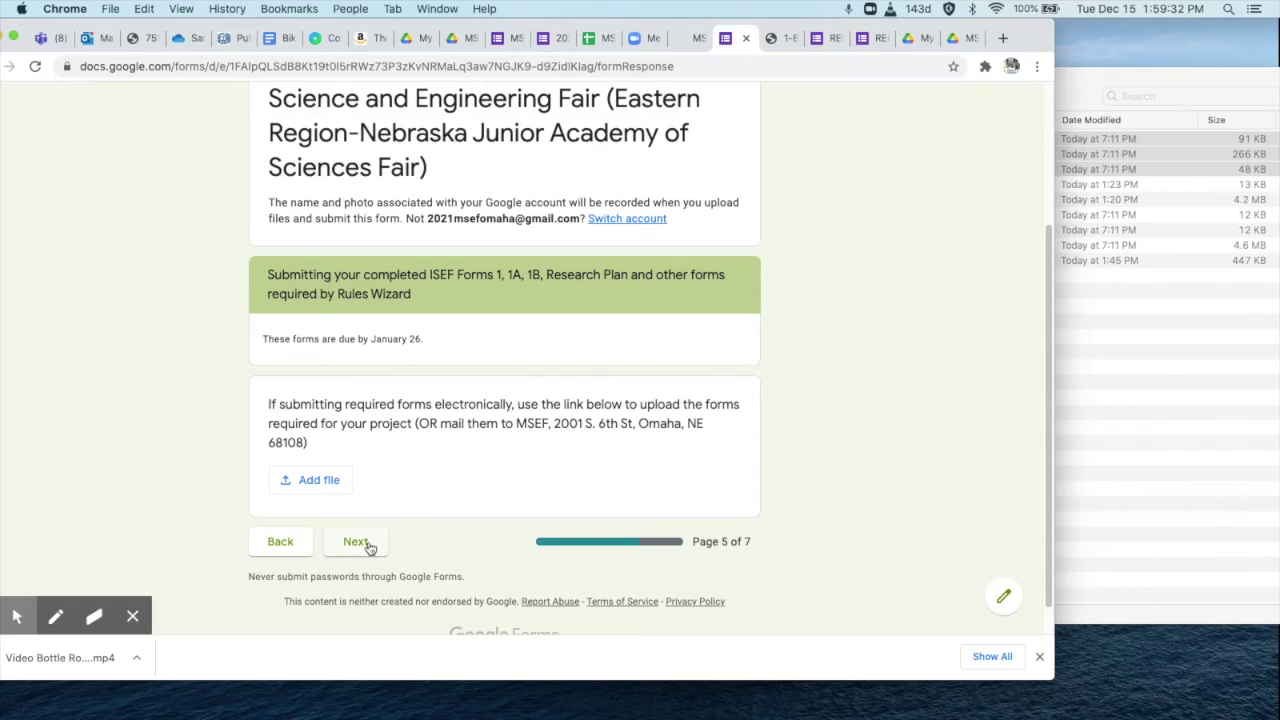
# Advance a page, answer that links will be shared Now, and continue to the final links page.
pyautogui.click(356, 542)
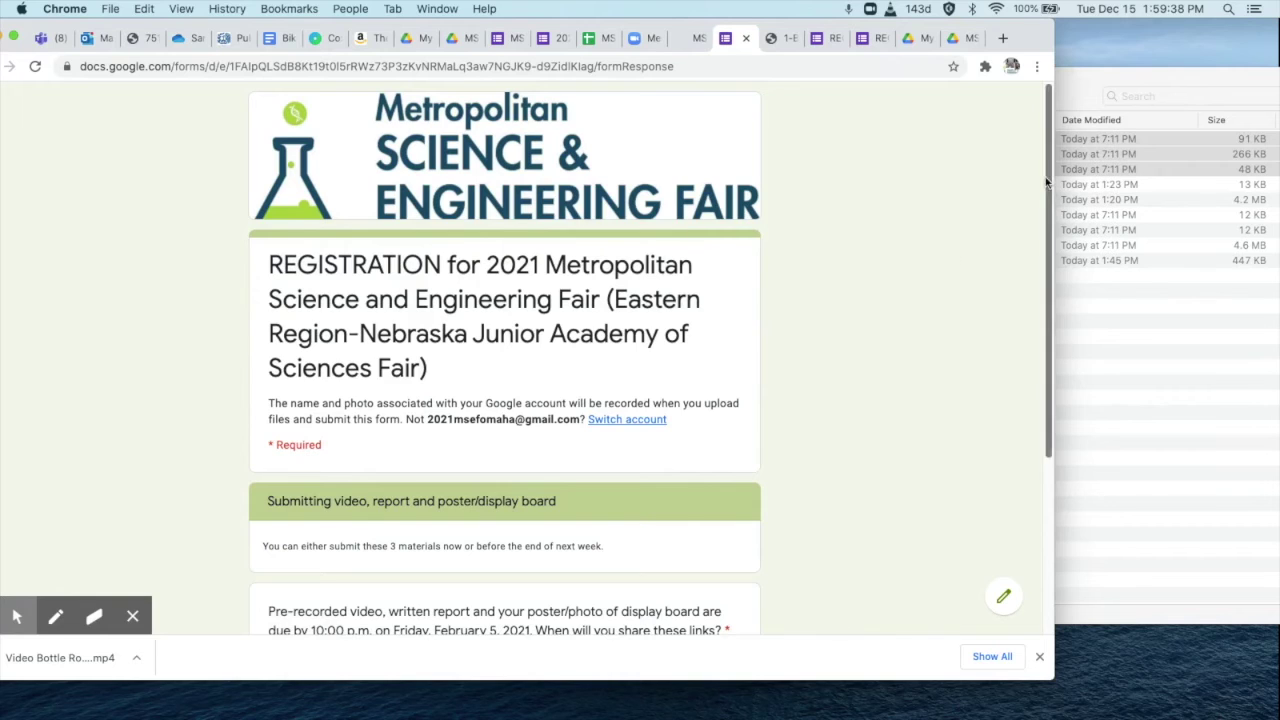
pyautogui.moveTo(1046, 181); pyautogui.dragTo(1052, 347)
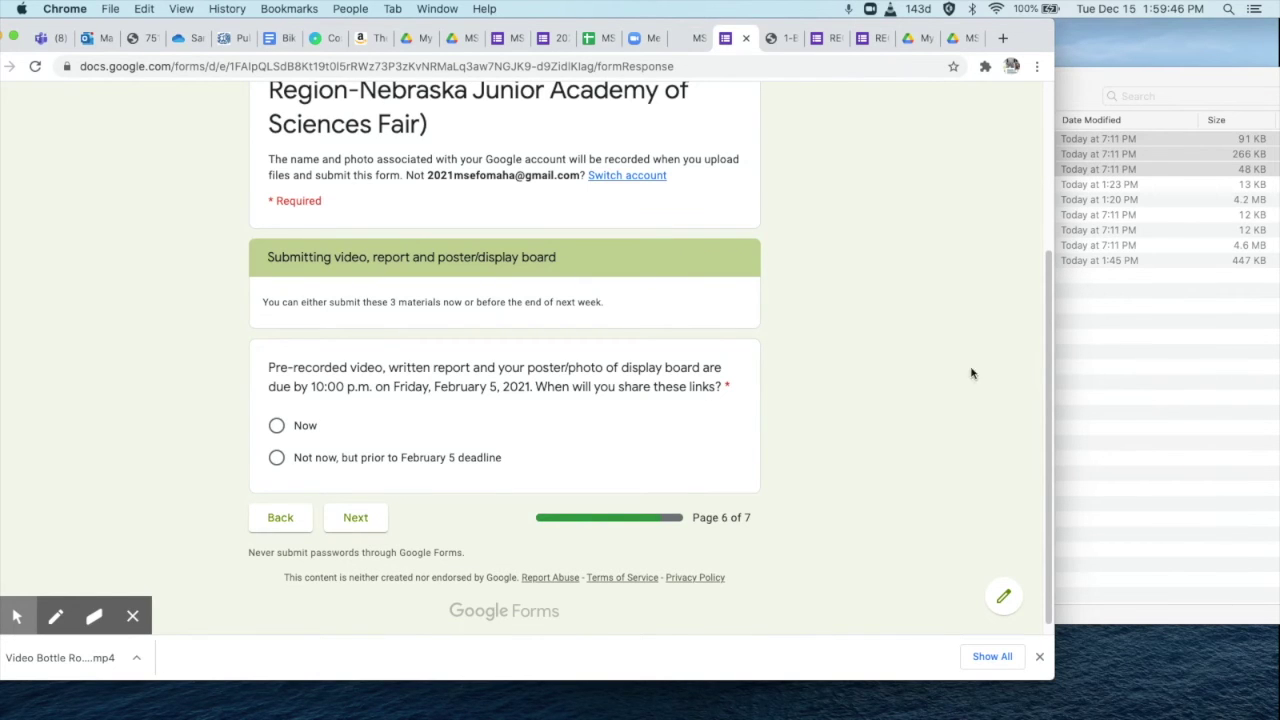
pyautogui.click(1090, 391)
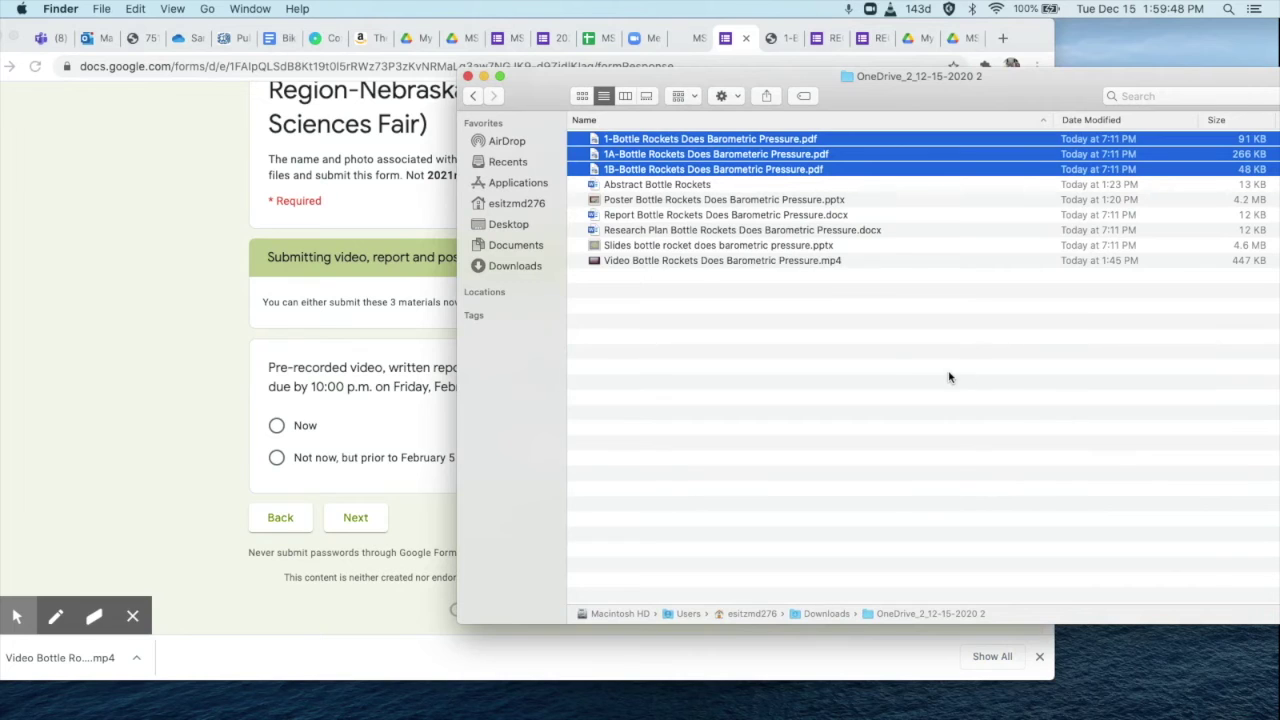
pyautogui.click(383, 432)
pyautogui.click(303, 428)
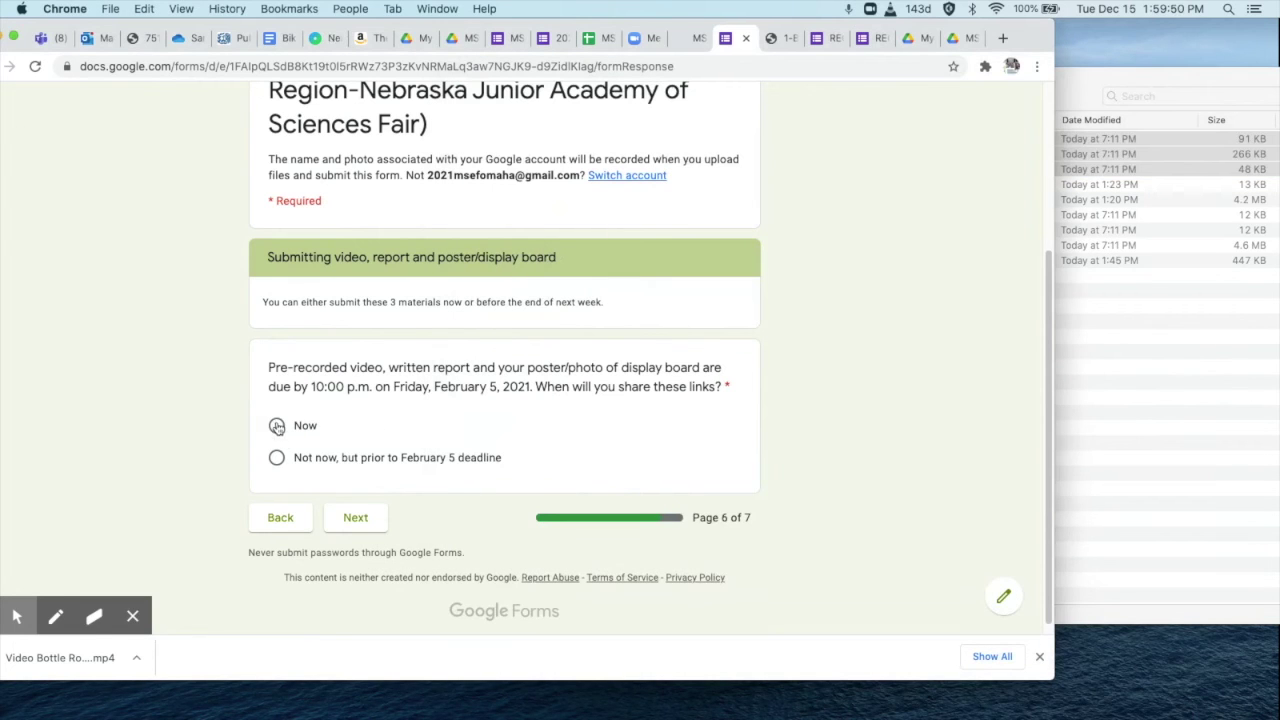
pyautogui.click(352, 526)
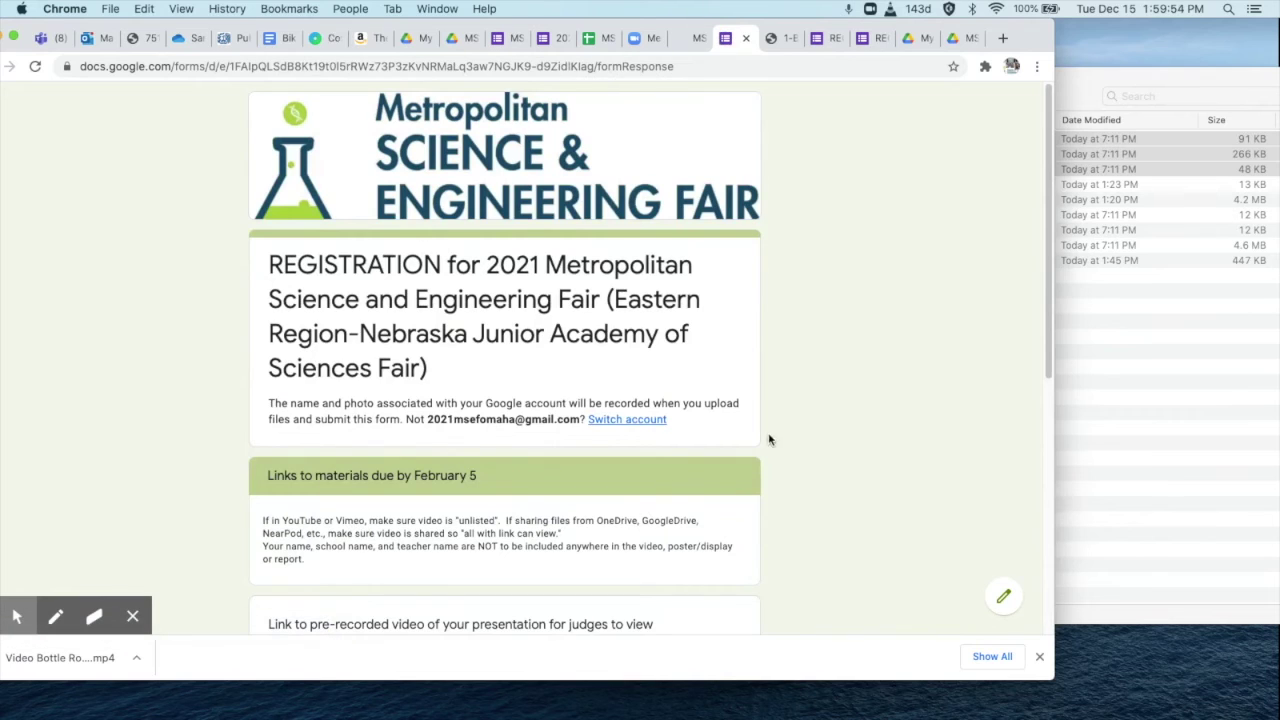
pyautogui.moveTo(1049, 204); pyautogui.dragTo(1051, 369)
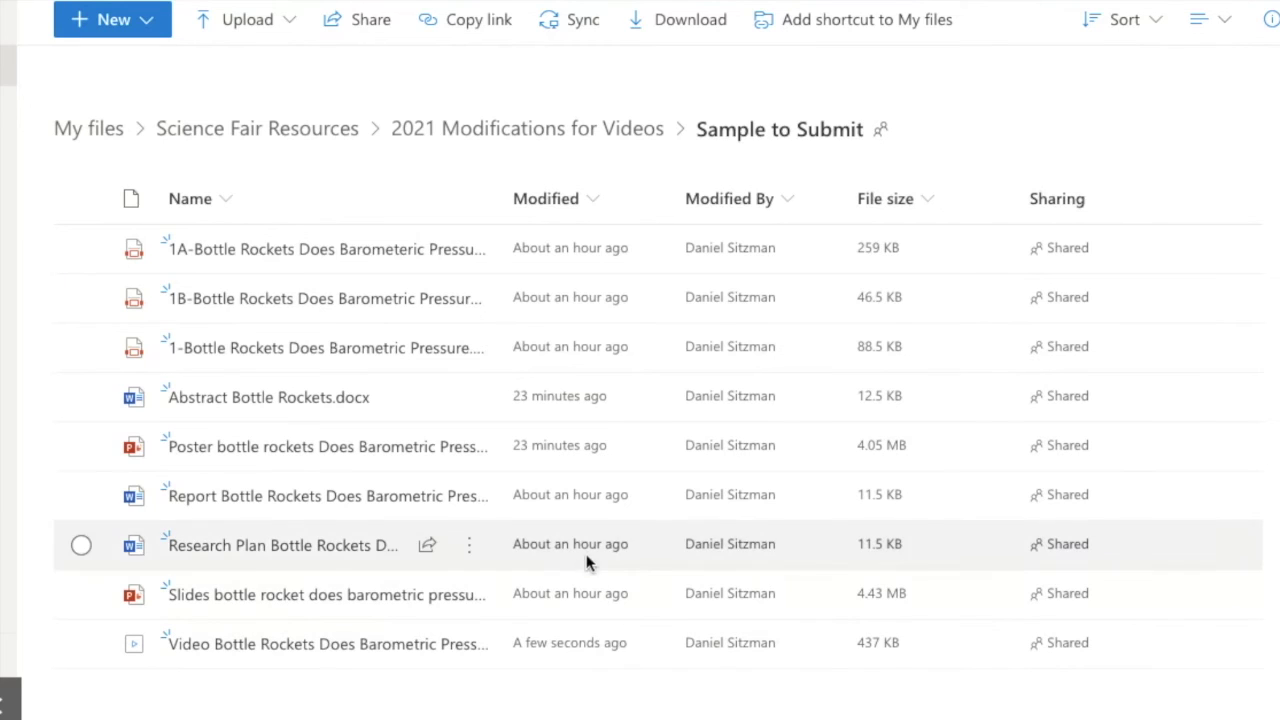
# Set the video file's OneDrive share link to work for anyone with the link.
pyautogui.moveTo(465, 650)
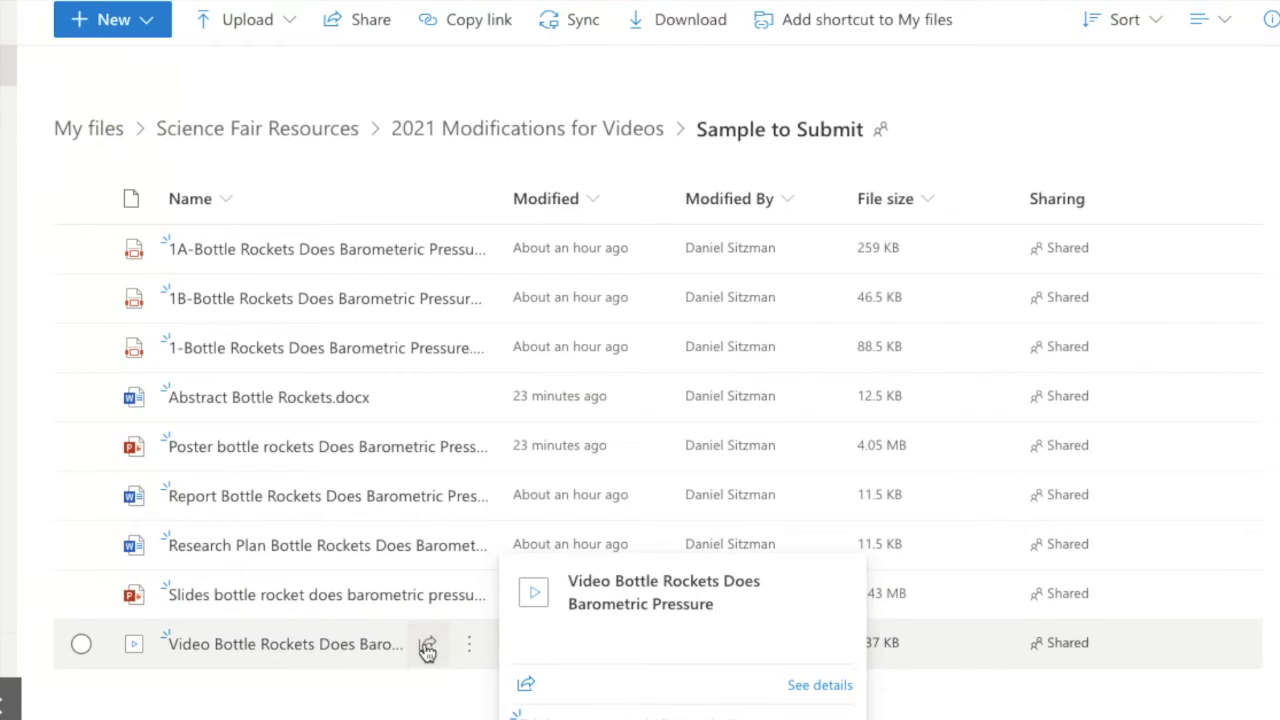
pyautogui.click(427, 648)
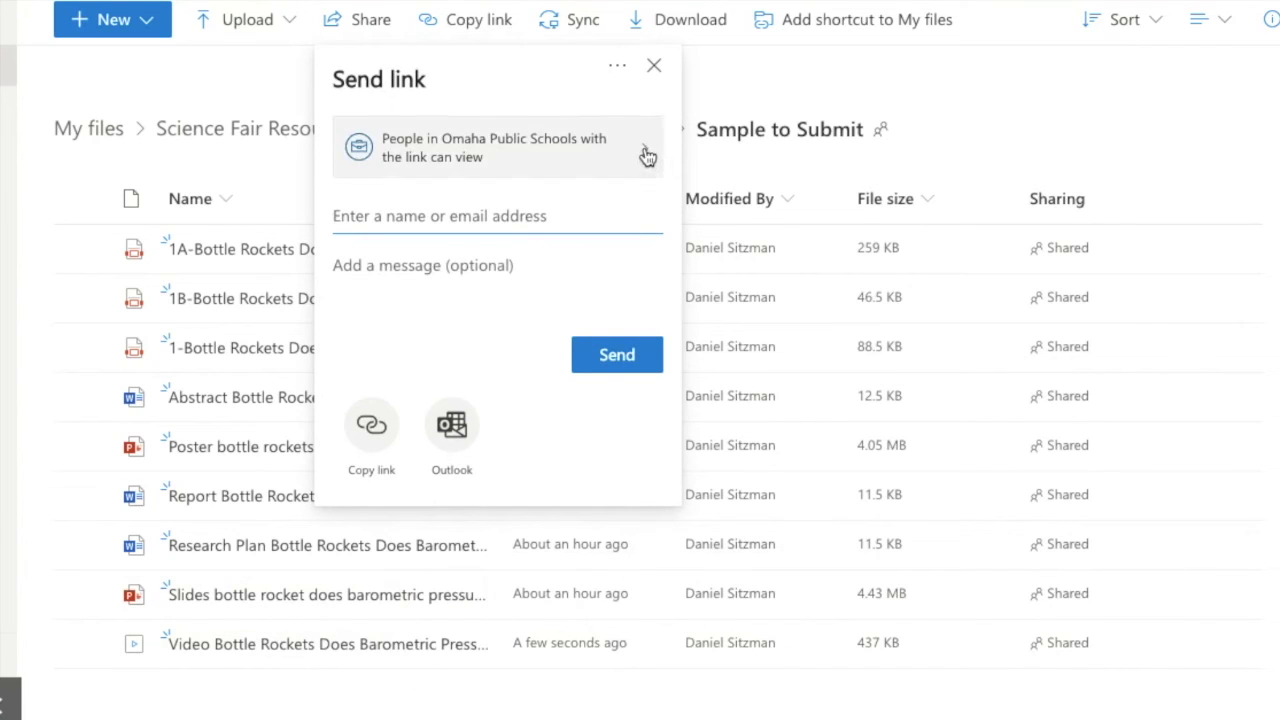
pyautogui.click(646, 155)
pyautogui.click(495, 198)
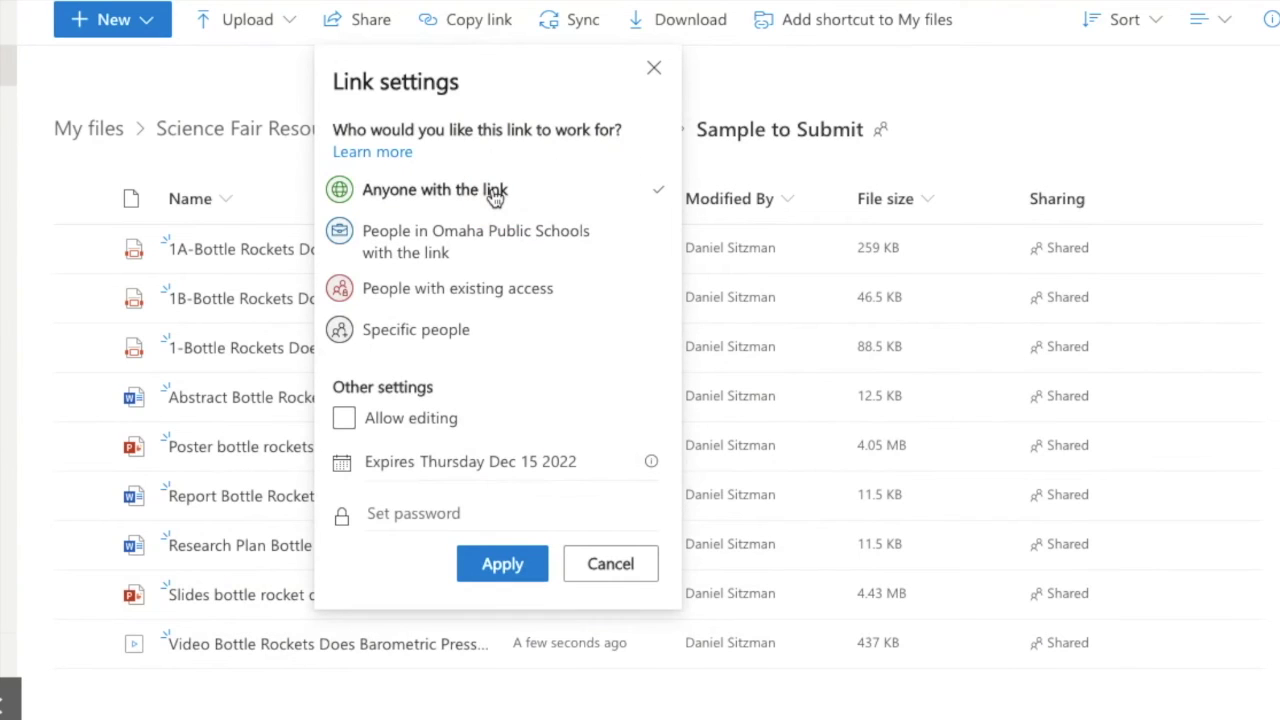
pyautogui.click(449, 430)
pyautogui.click(502, 564)
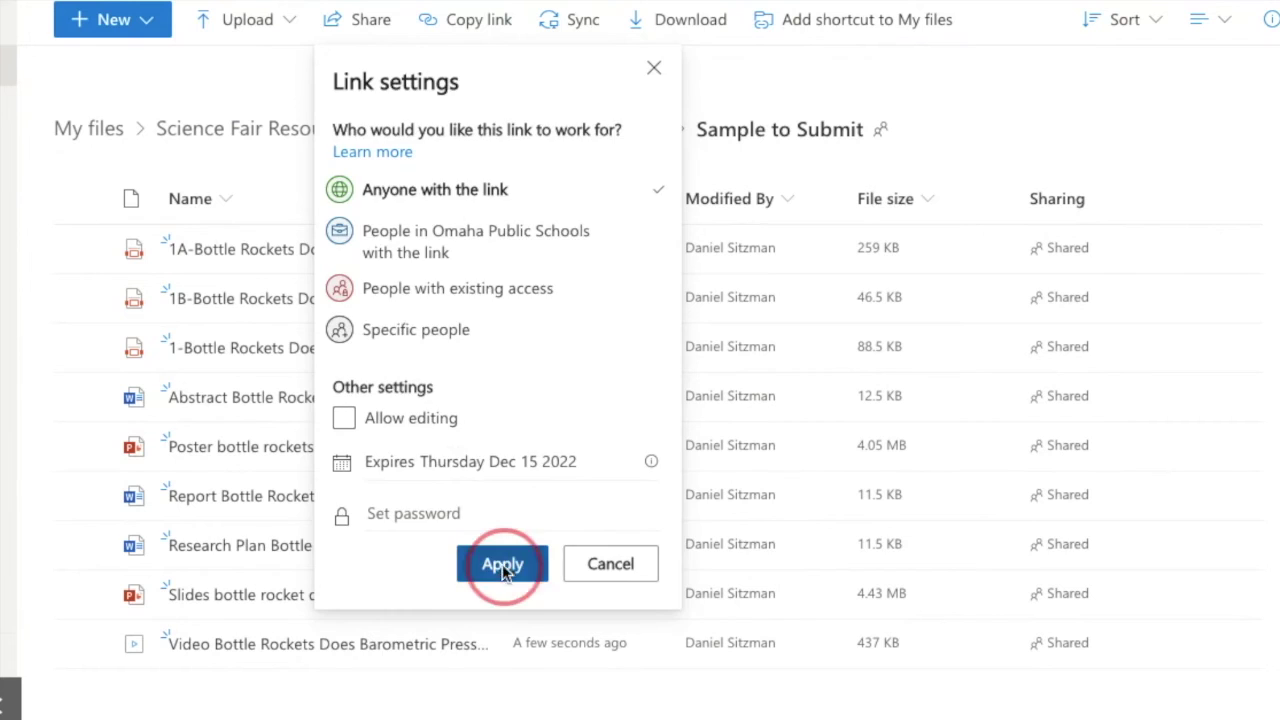
# Copy the view-only video link and return to the form's video link question.
pyautogui.click(374, 434)
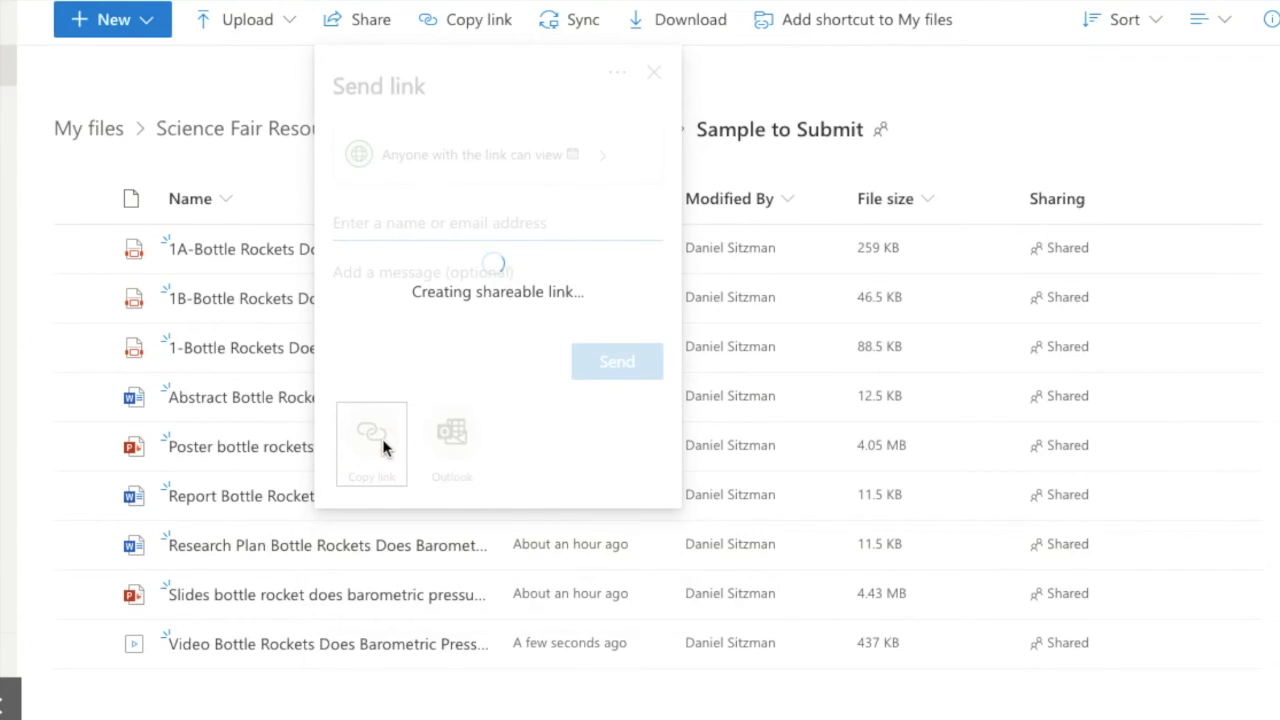
pyautogui.click(623, 206)
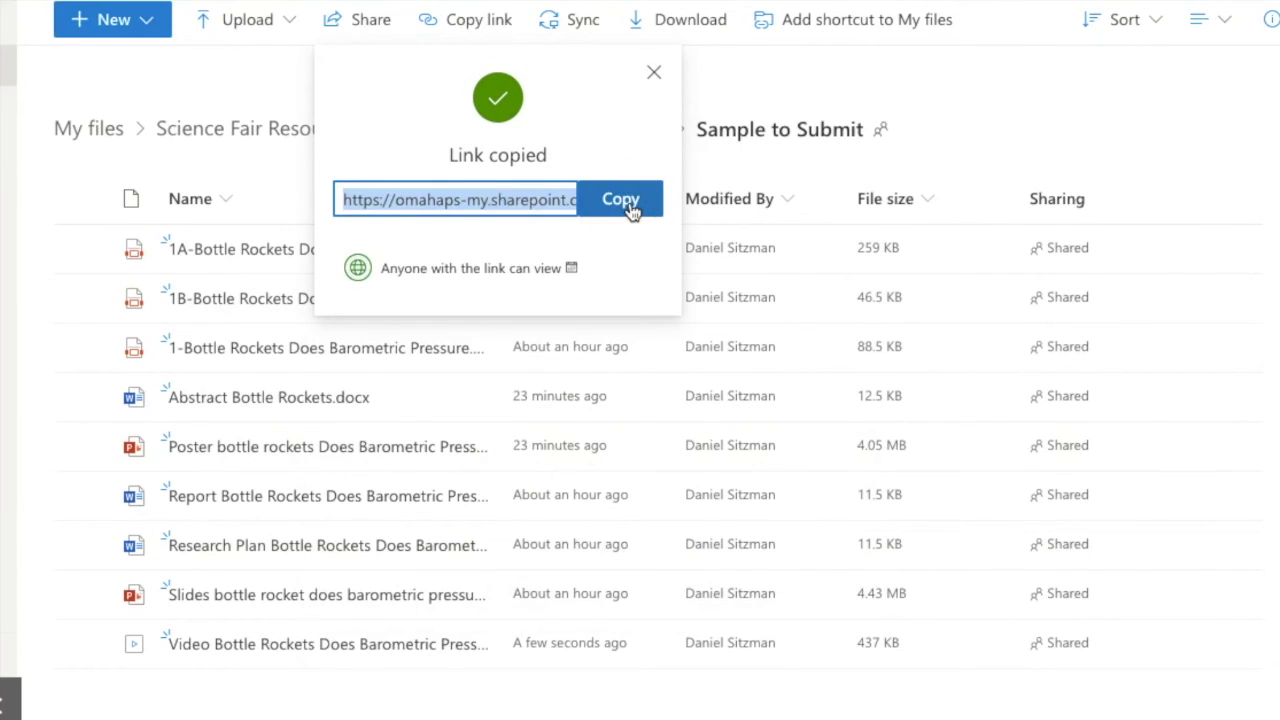
pyautogui.click(818, 38)
pyautogui.click(410, 370)
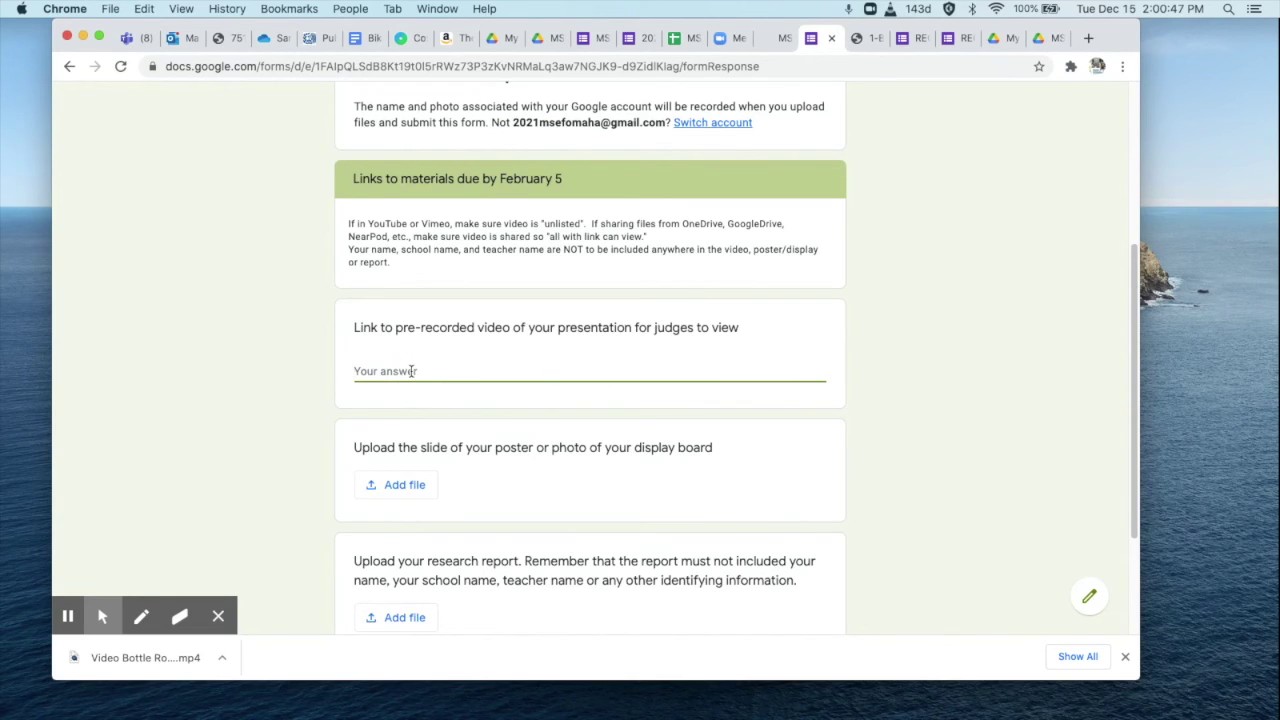
# Paste the SharePoint video share link as the video answer, then begin attaching the poster file.
pyautogui.press('super+v')
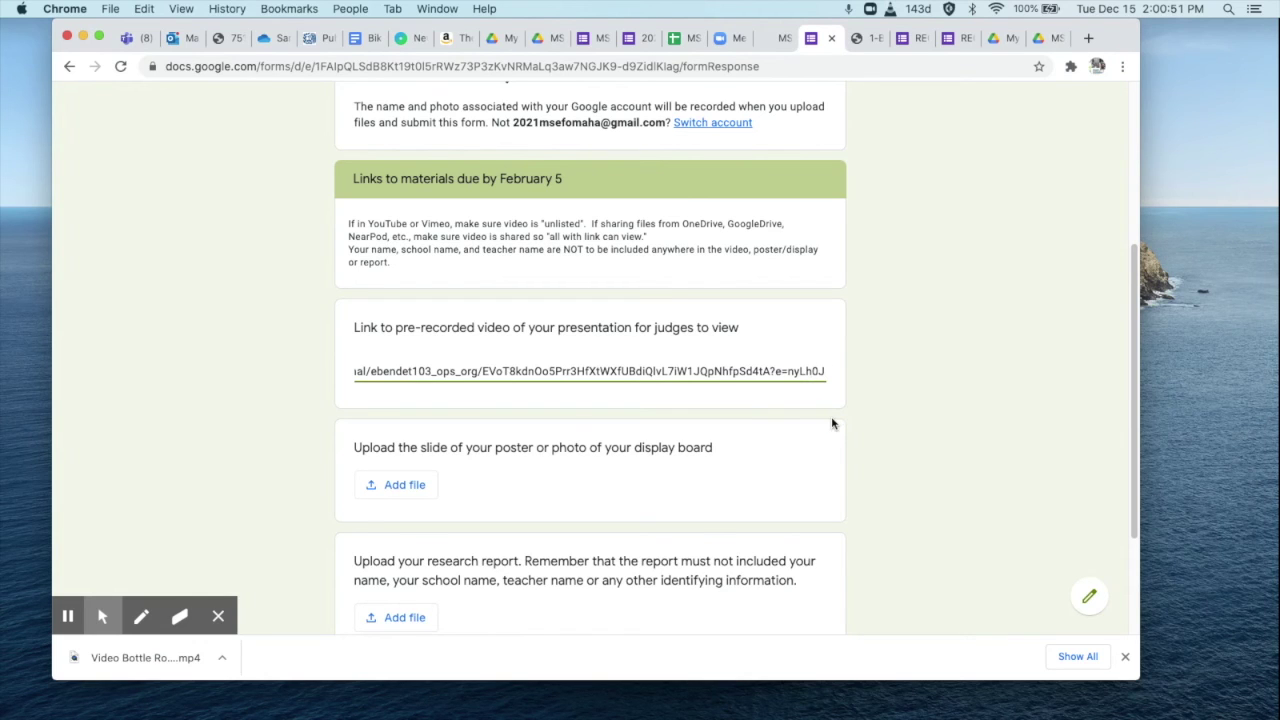
pyautogui.click(416, 487)
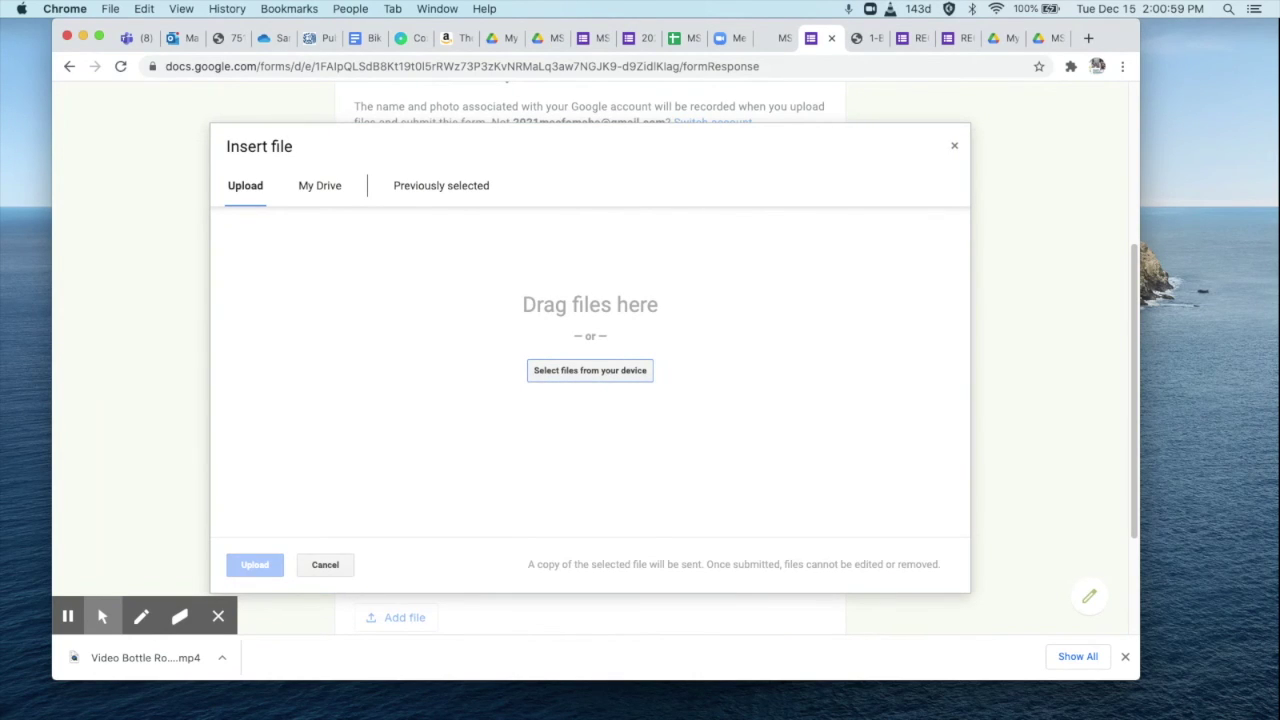
# Upload the Poster .pptx presentation from Finder to the poster question.
pyautogui.press('super+Tab')
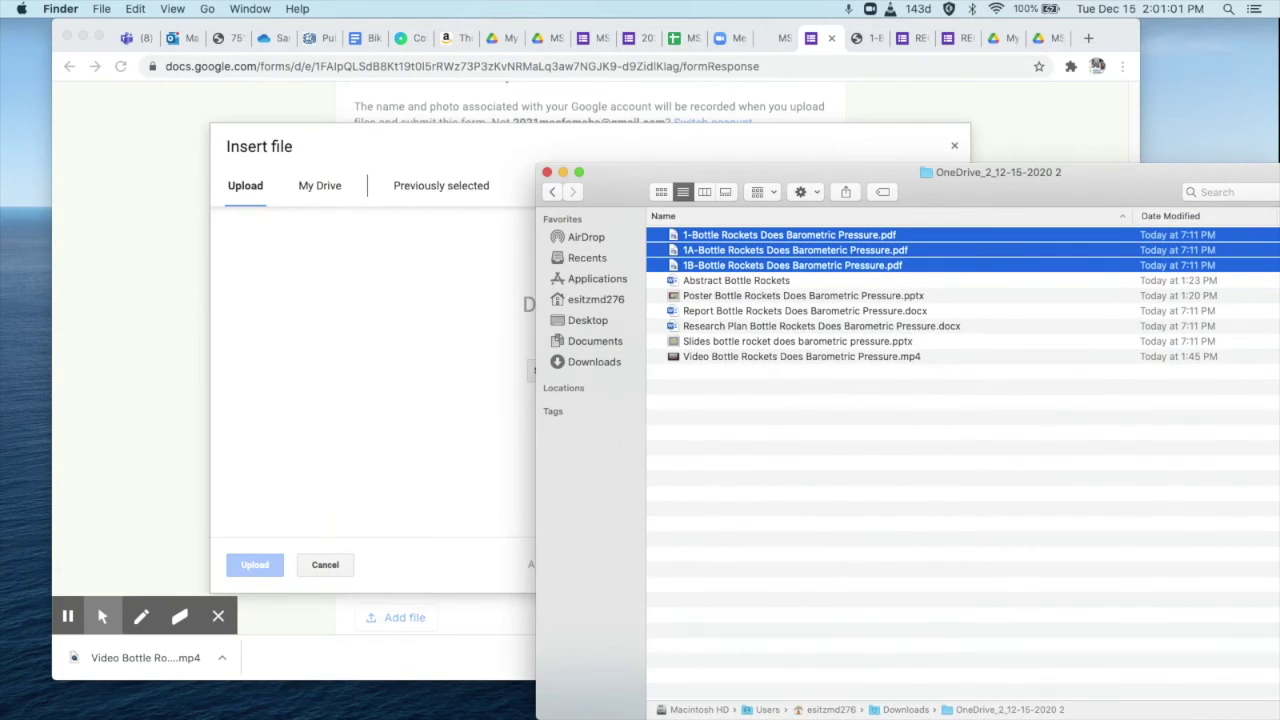
pyautogui.click(768, 341)
pyautogui.moveTo(763, 297); pyautogui.dragTo(330, 503)
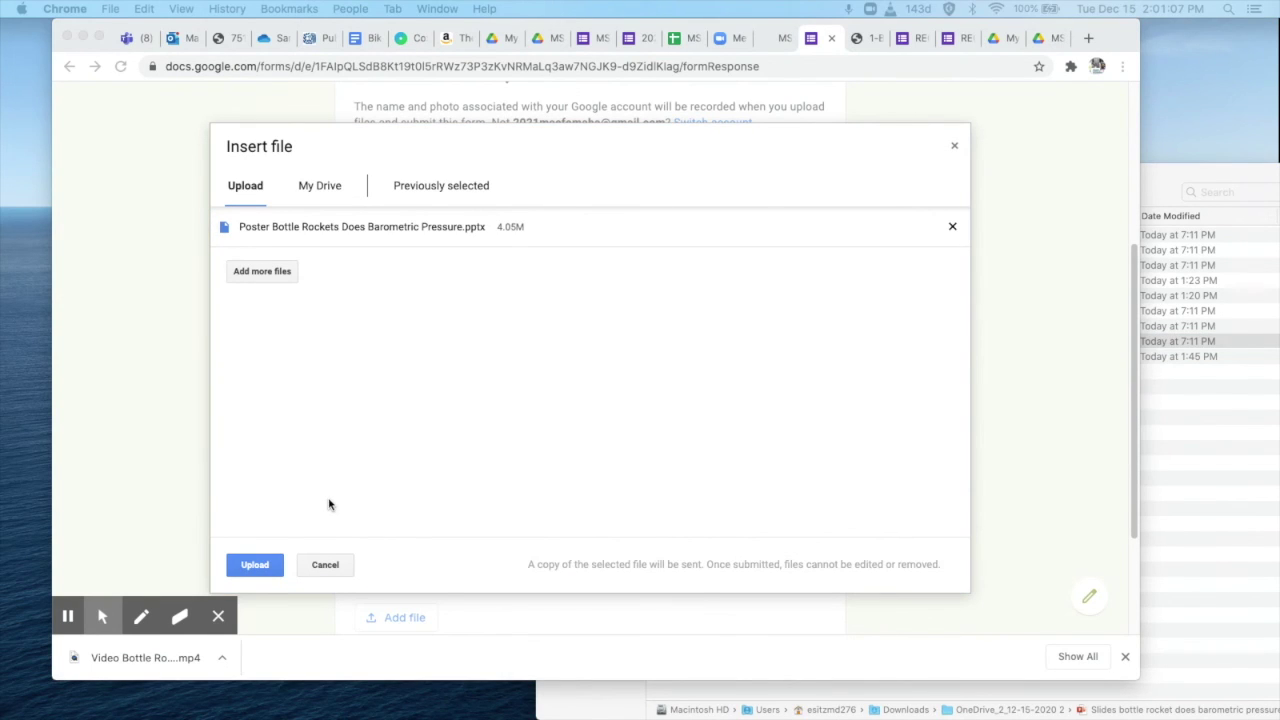
pyautogui.click(255, 565)
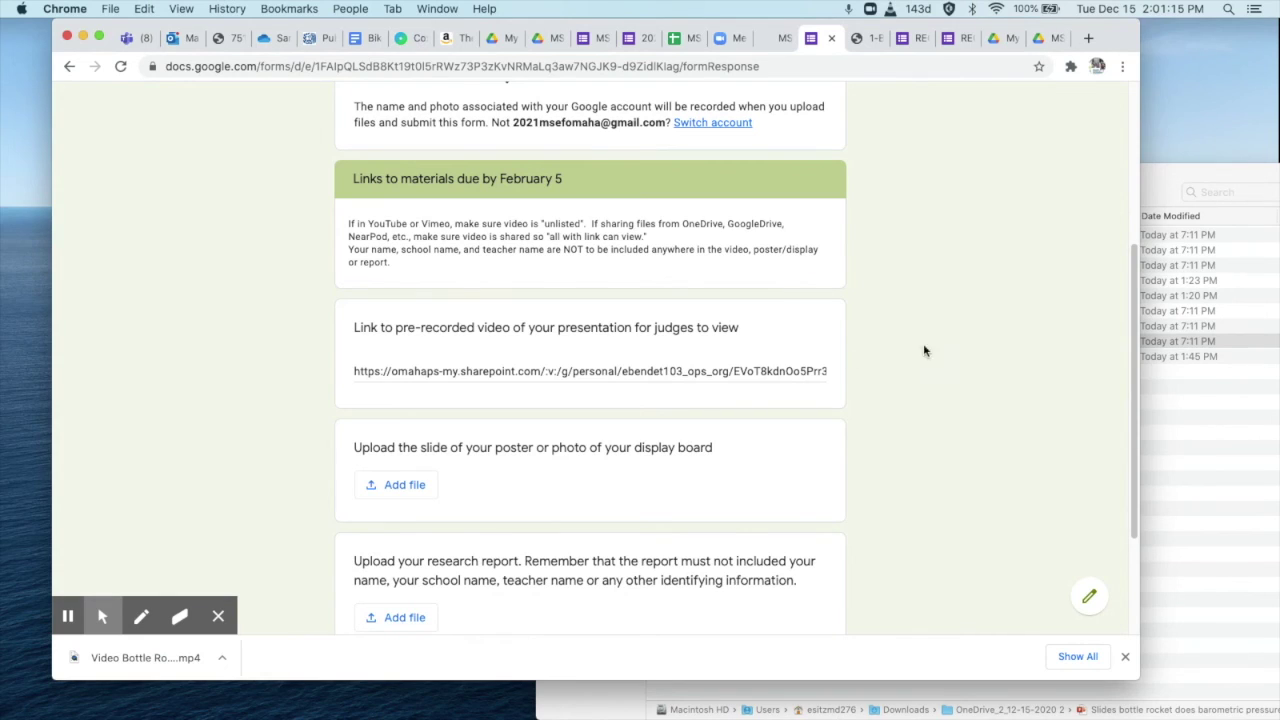
# Upload the Report .docx document from Finder to the research report question.
pyautogui.moveTo(1135, 275); pyautogui.dragTo(1138, 375)
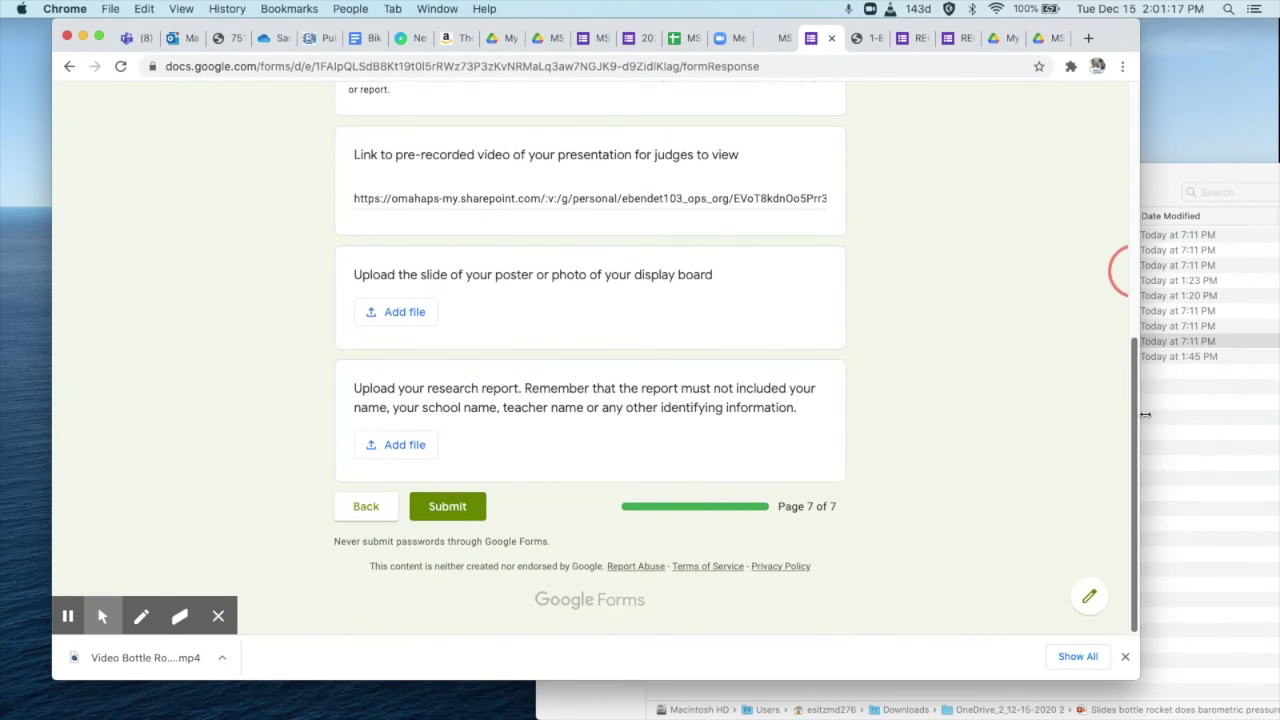
pyautogui.click(414, 443)
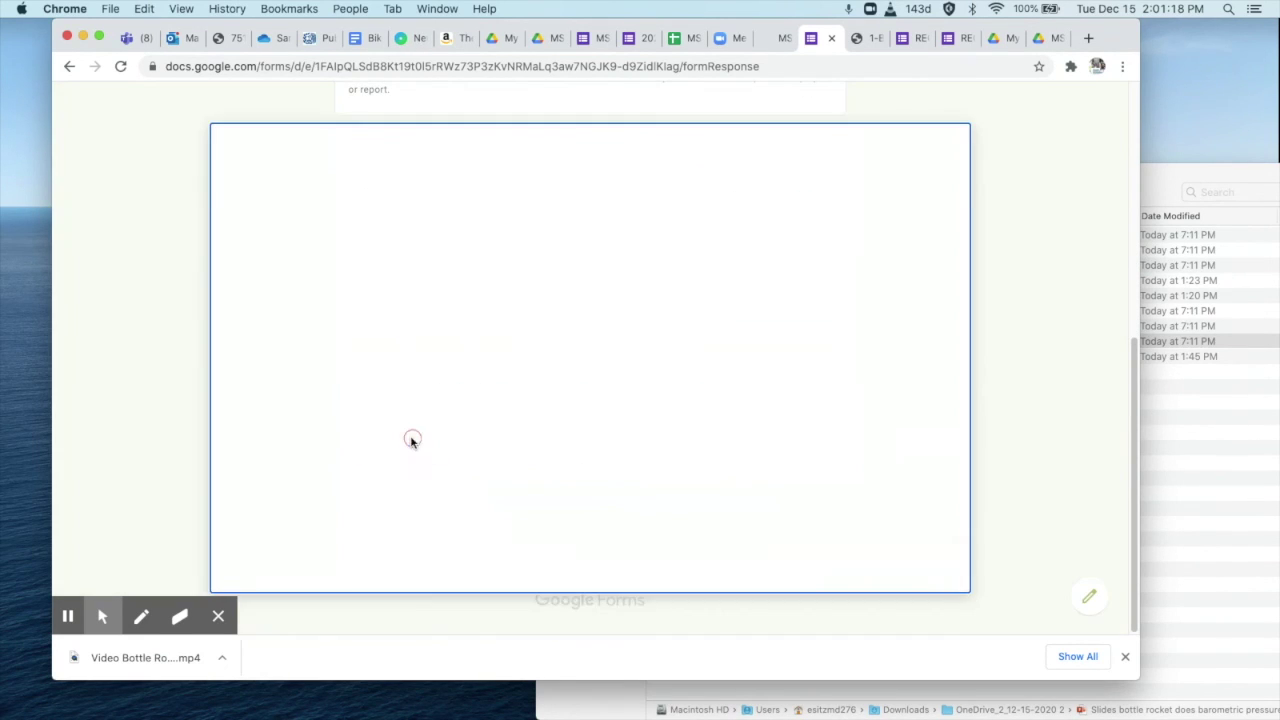
pyautogui.click(1196, 390)
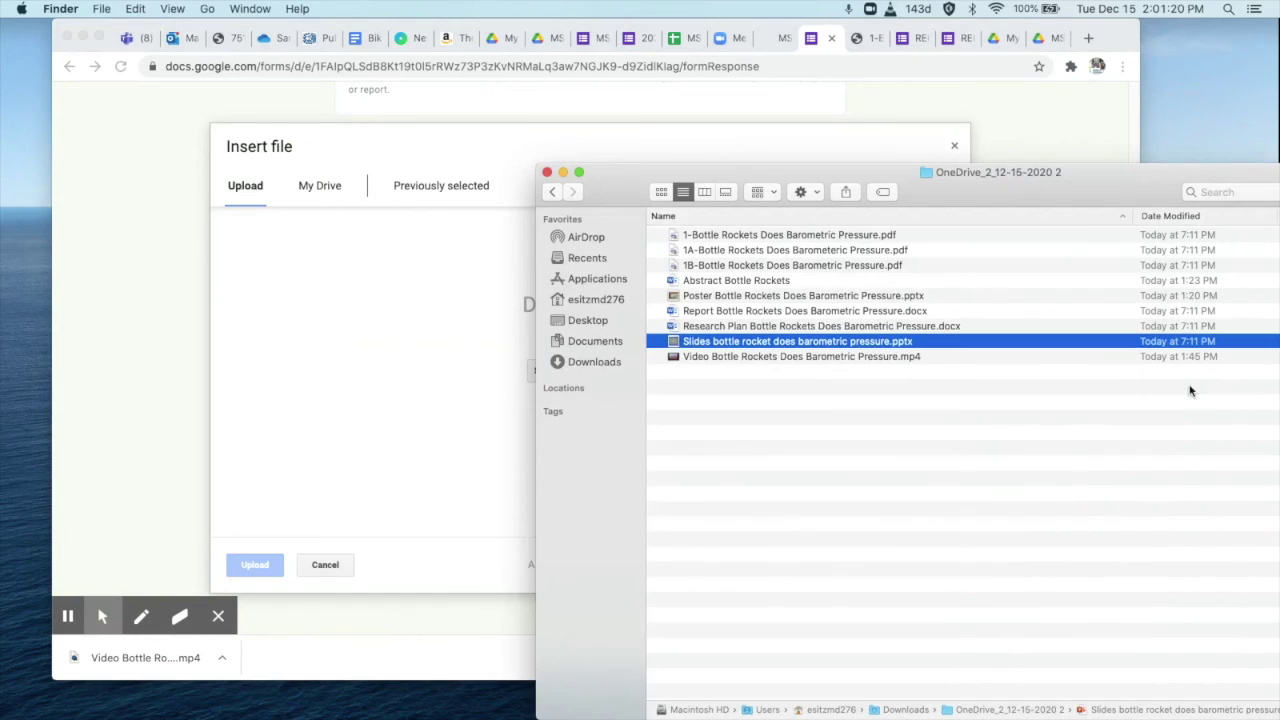
pyautogui.click(738, 313)
pyautogui.moveTo(738, 313); pyautogui.dragTo(485, 386)
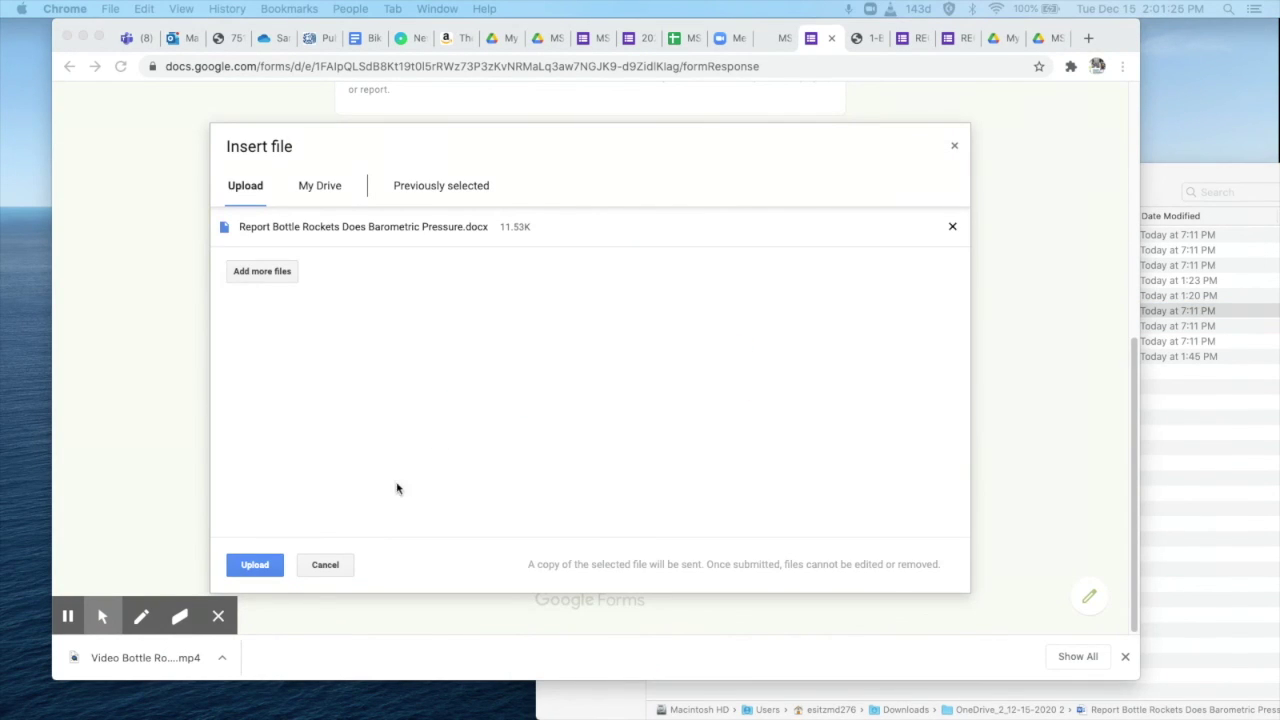
pyautogui.click(311, 567)
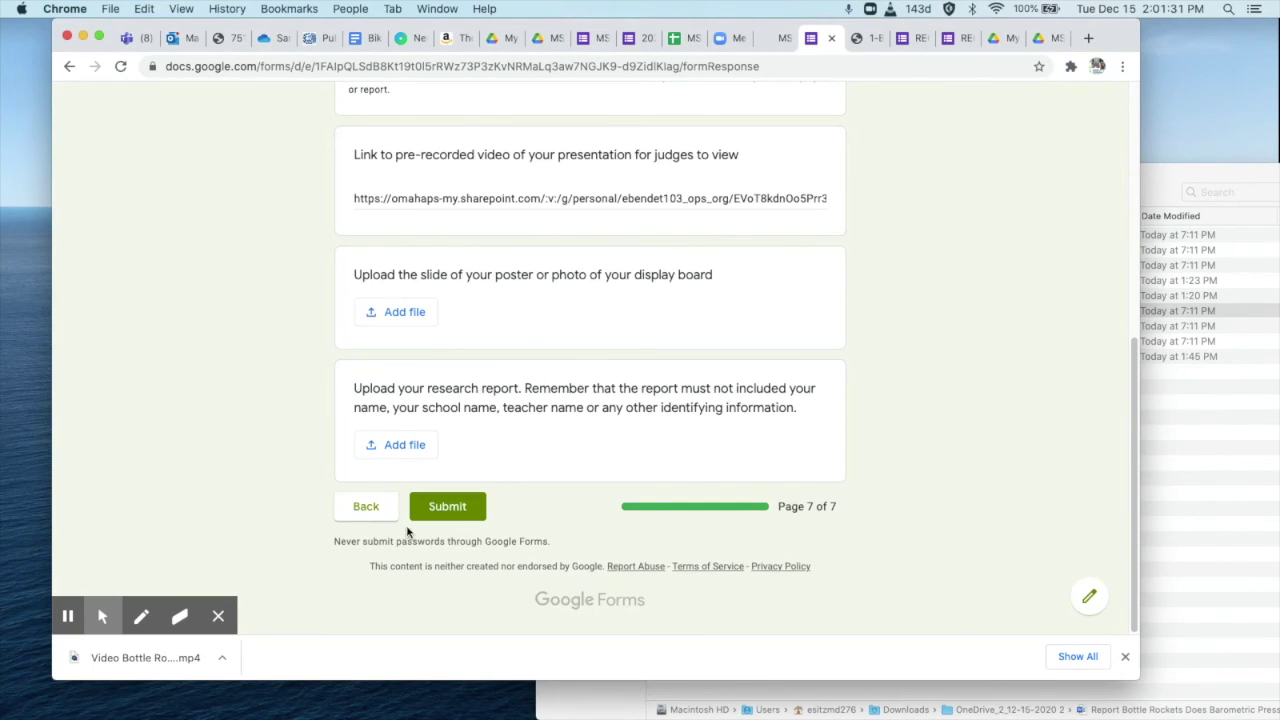